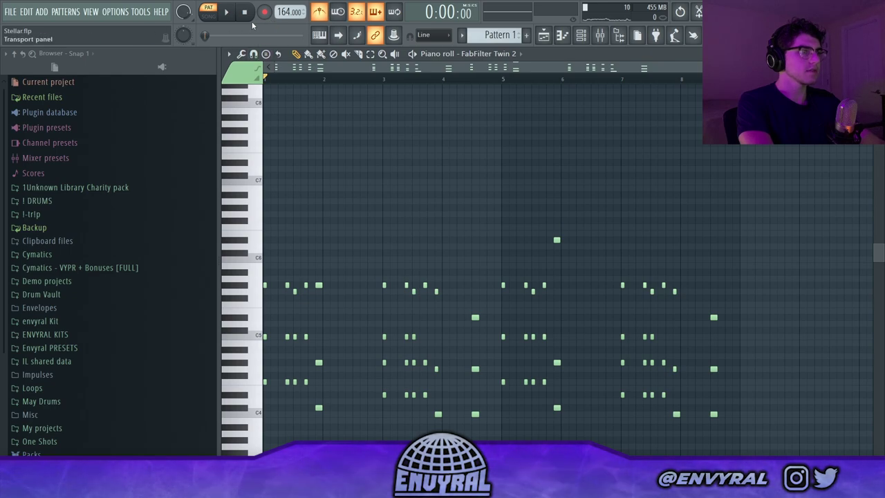
# Play back the FabFilter Twin 2 pattern and review its chord and melody notes in the piano roll.
pyautogui.press('space')
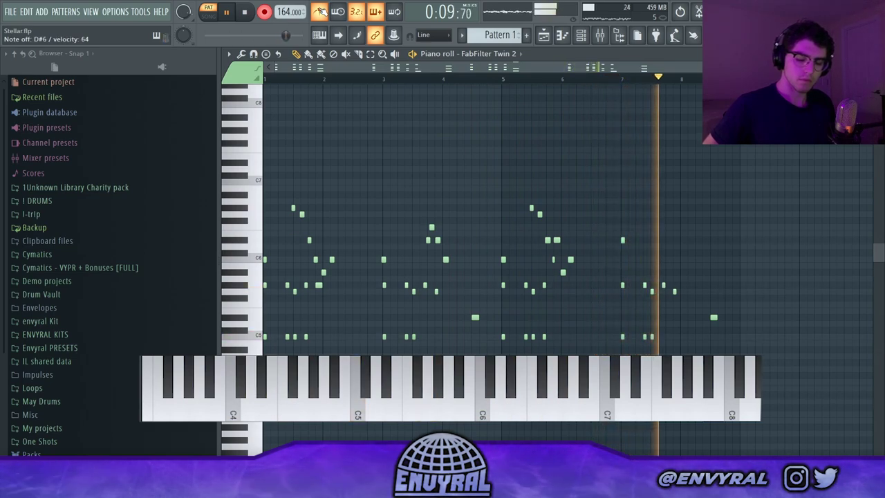
pyautogui.press('space')
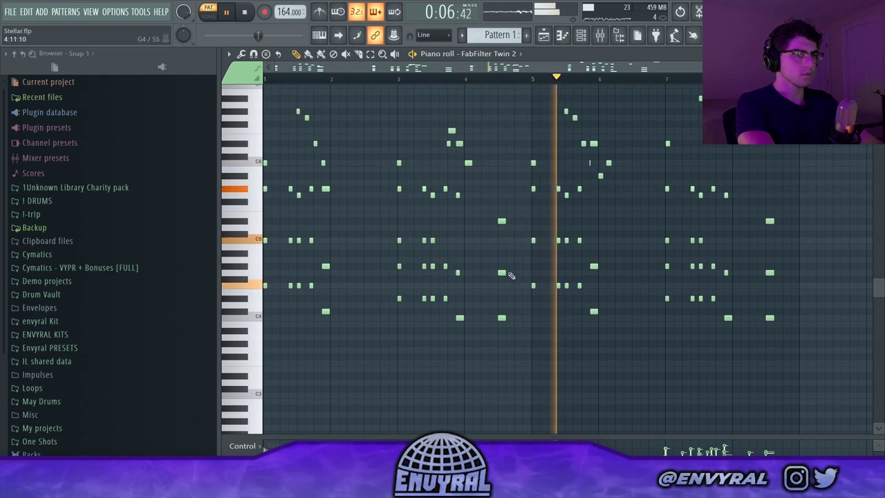
pyautogui.scroll(3, 512, 275)
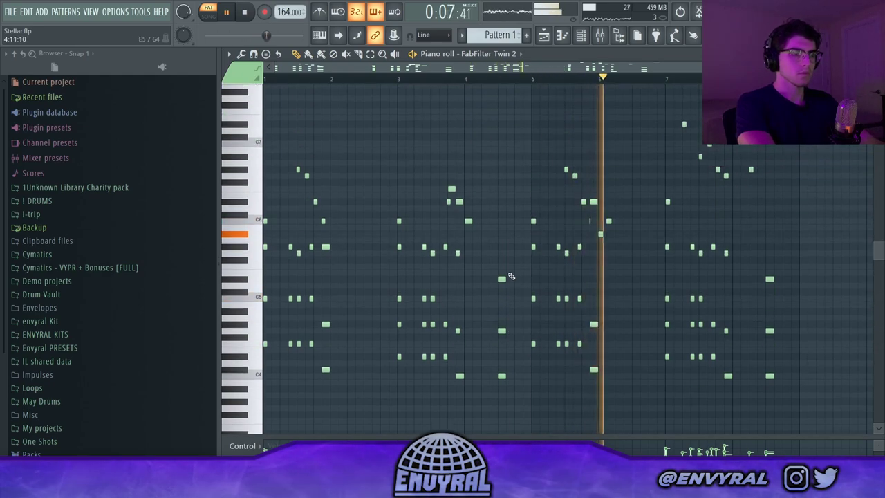
pyautogui.scroll(-1, 512, 277)
pyautogui.scroll(-1, 716, 111)
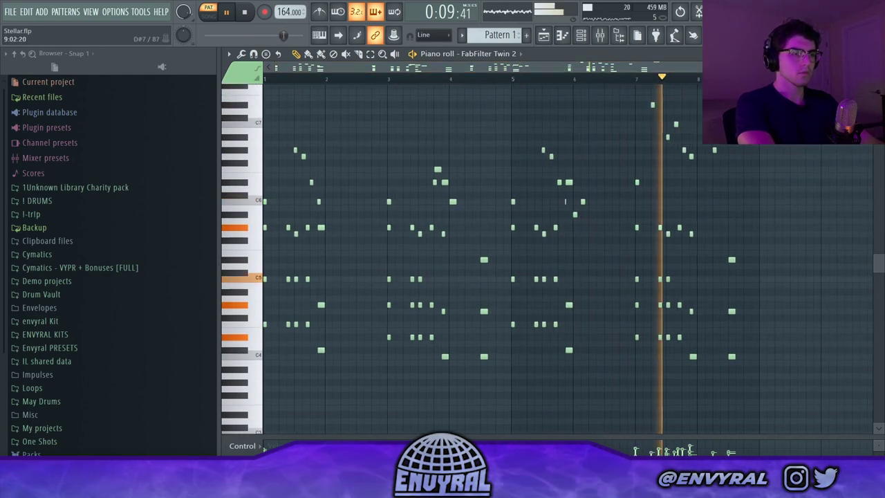
pyautogui.scroll(1, 736, 185)
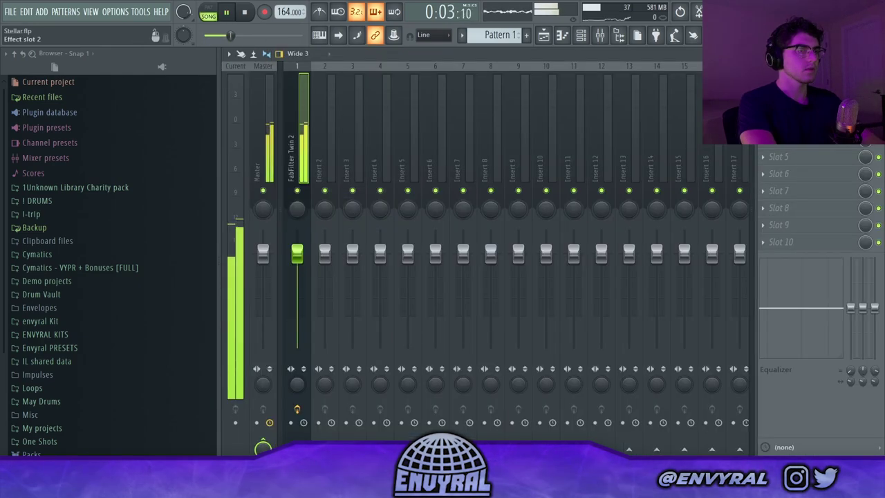
# Set HalfTime on the FabFilter Twin 2 mixer track to a 1 Bar loop with its band's upper limit at 629 Hz, and open the slot 4 effect.
pyautogui.click(795, 106)
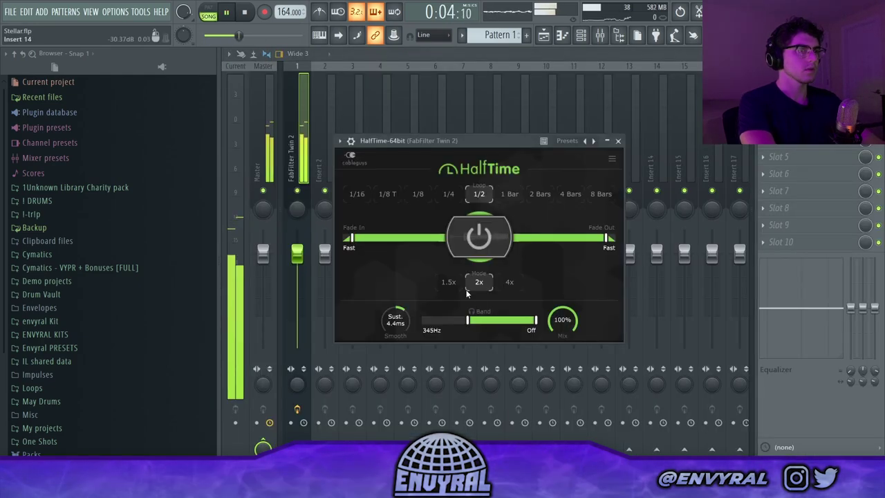
pyautogui.moveTo(468, 321); pyautogui.dragTo(420, 323)
pyautogui.moveTo(533, 323); pyautogui.dragTo(476, 322)
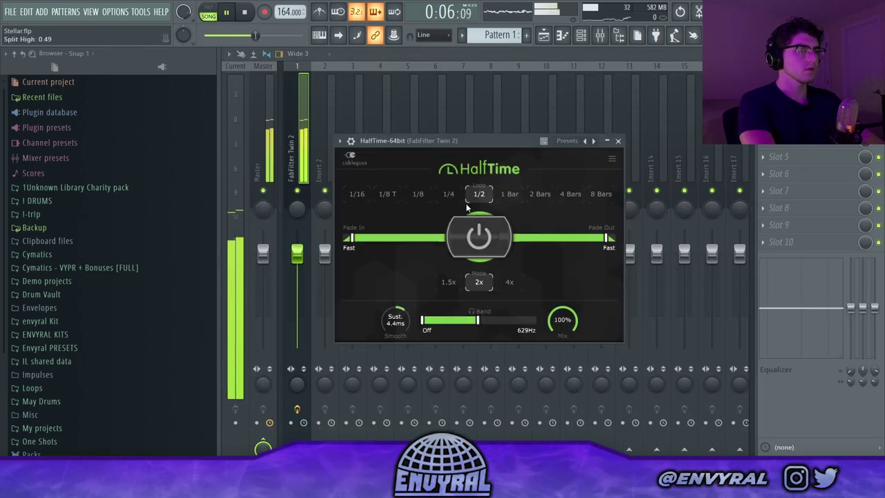
pyautogui.click(511, 198)
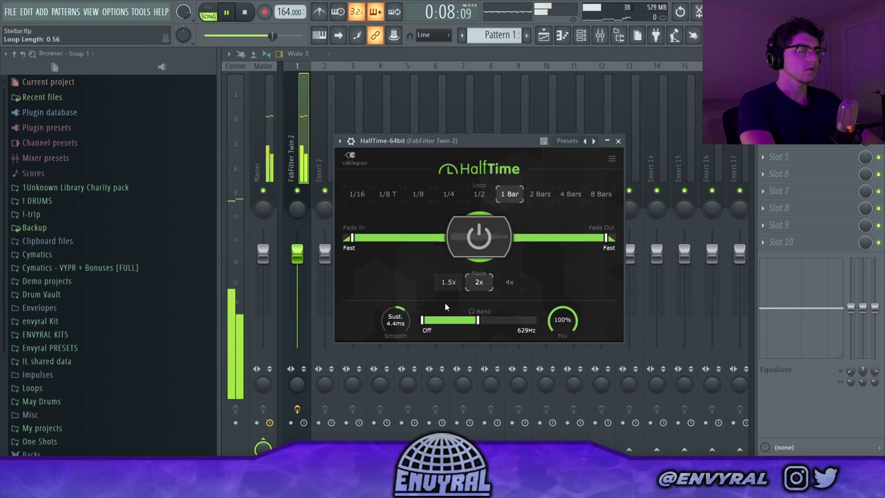
pyautogui.moveTo(422, 320); pyautogui.dragTo(434, 320)
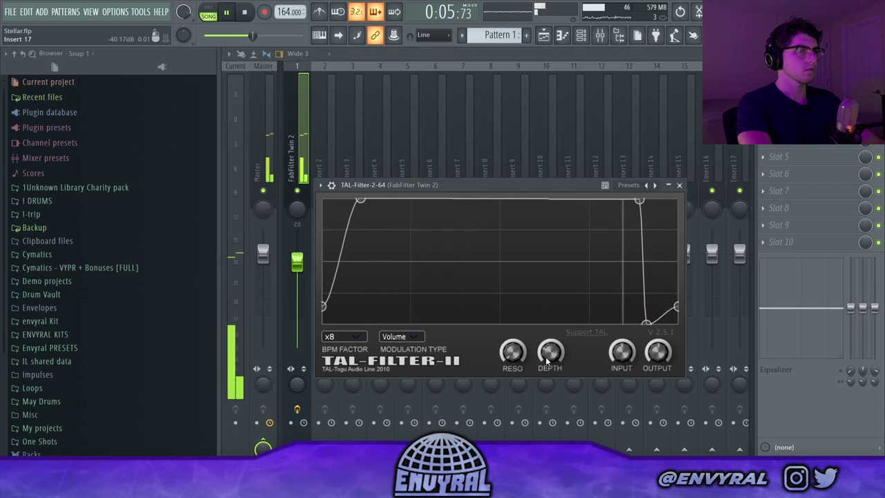
pyautogui.click(795, 139)
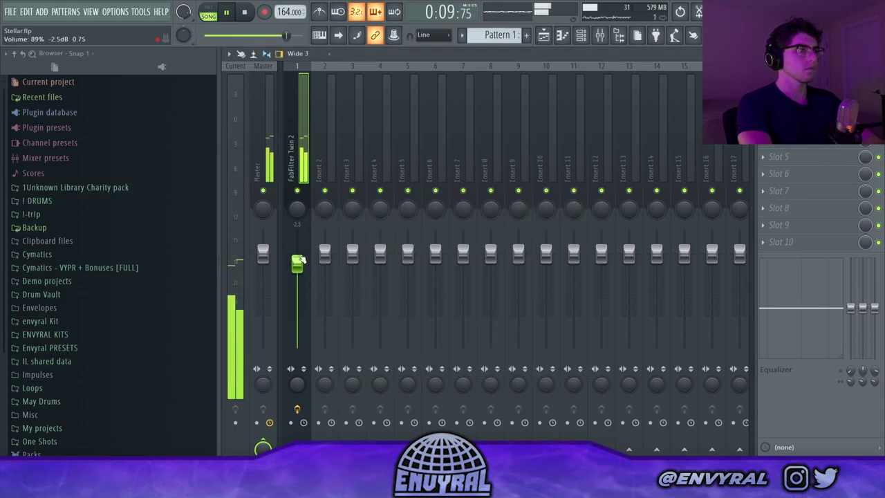
# Browse the ELIXIR one-shot kit's Synth Plucks folder and audition samples such as Concord, Dreamer, Day1 and Candy.
pyautogui.click(587, 38)
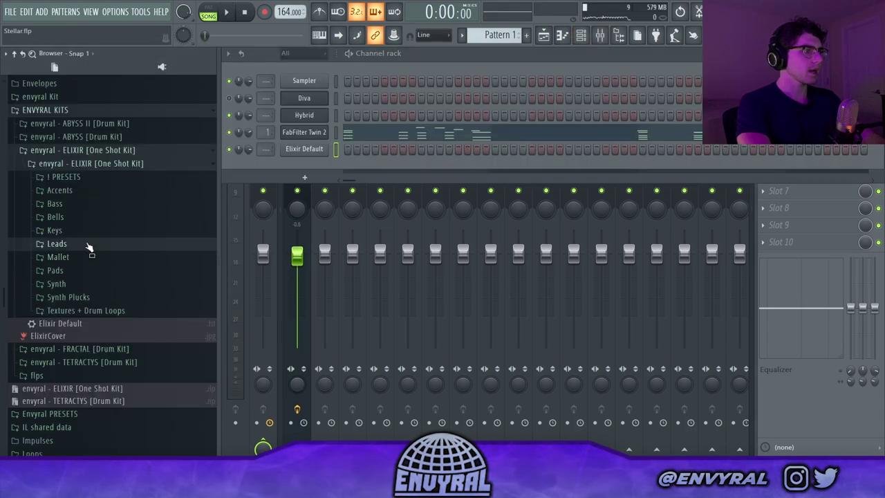
pyautogui.click(77, 297)
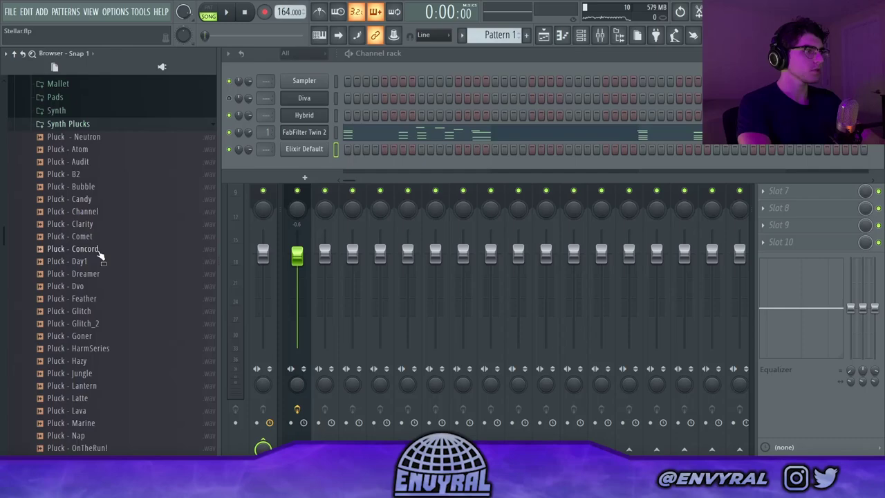
pyautogui.click(98, 252)
pyautogui.click(96, 274)
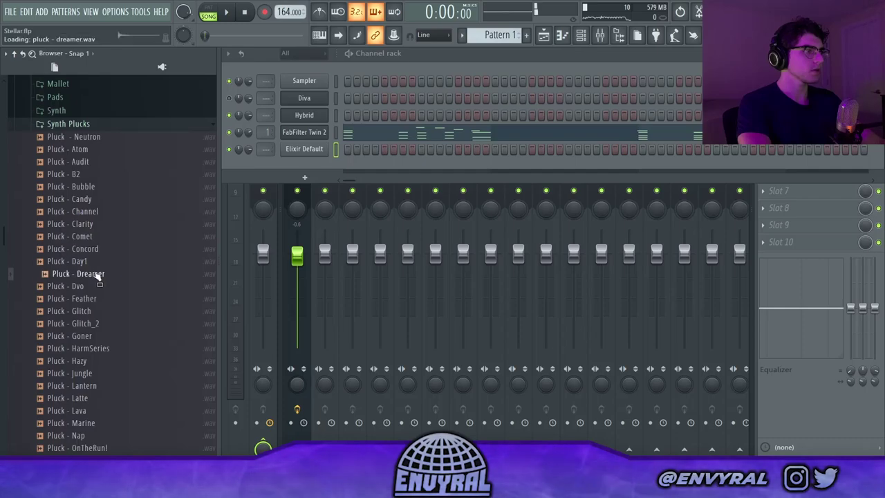
pyautogui.click(94, 263)
pyautogui.click(91, 200)
# Load the Bell - Button sample into the Elixir Default channel and paste the FabFilter Twin 2 notes into it.
pyautogui.moveTo(91, 207); pyautogui.dragTo(309, 153)
pyautogui.press('space')
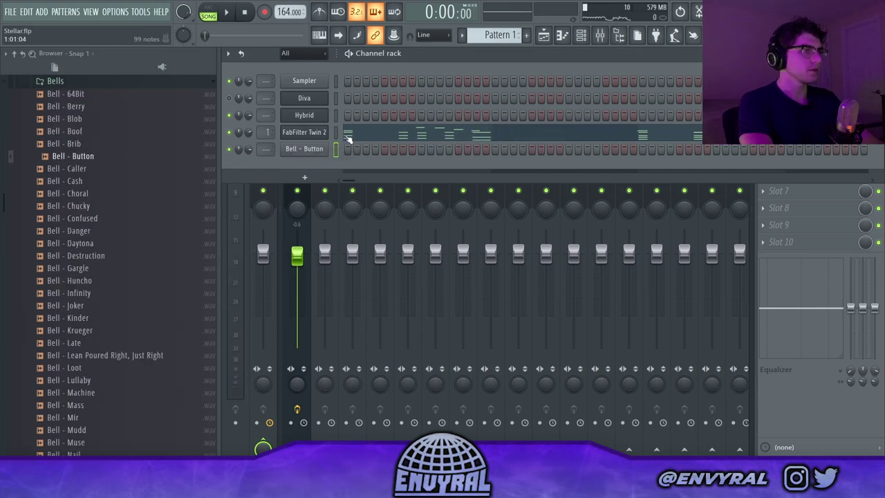
pyautogui.hotkey('ctrl', 'v')
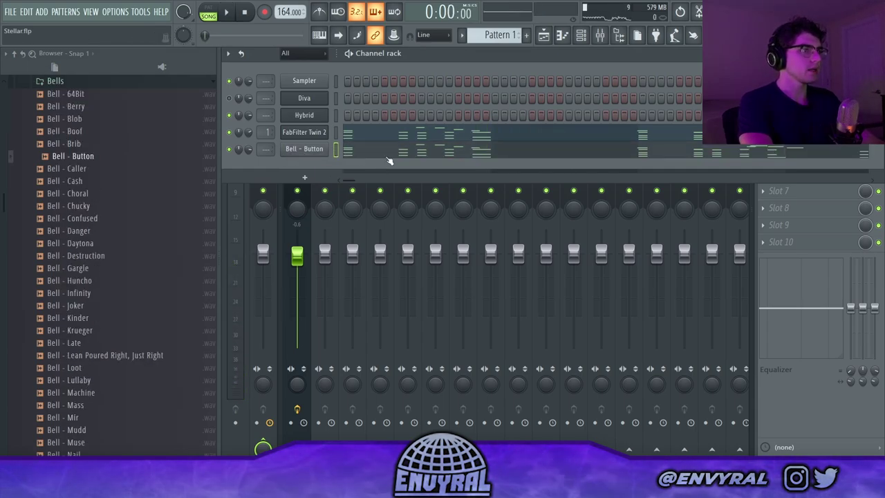
# Remove the upper melody notes from the Bell - Button piano roll so that mainly the chords are left.
pyautogui.click(387, 155)
pyautogui.scroll(-2, 381, 164)
pyautogui.hotkey('ctrl', 'e')
pyautogui.moveTo(348, 126); pyautogui.dragTo(242, 195)
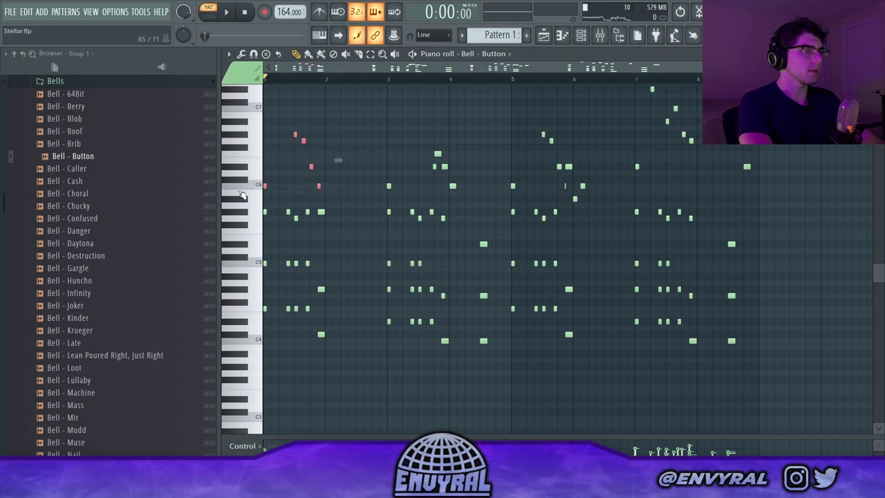
pyautogui.moveTo(499, 138); pyautogui.dragTo(370, 197)
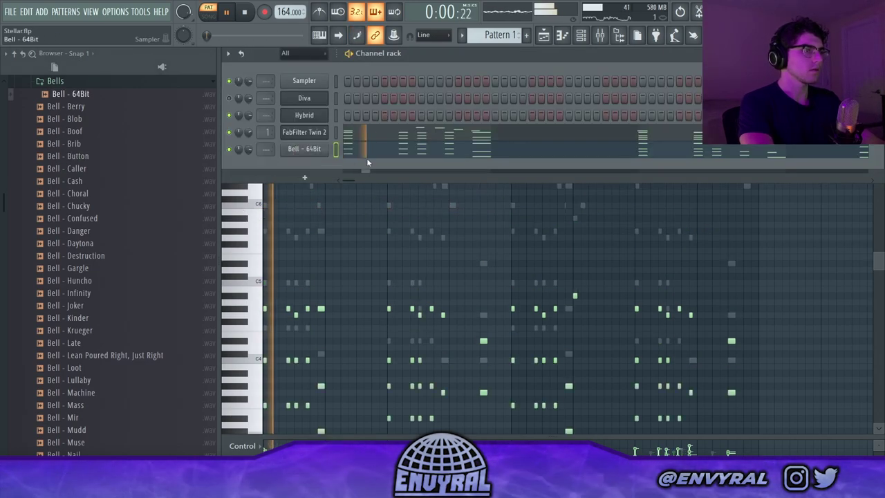
# Try samples from the kit's Mallet folder on the bell channel, settling on Mallet - Jet, and play it back.
pyautogui.press('space')
pyautogui.middleClick(80, 280)
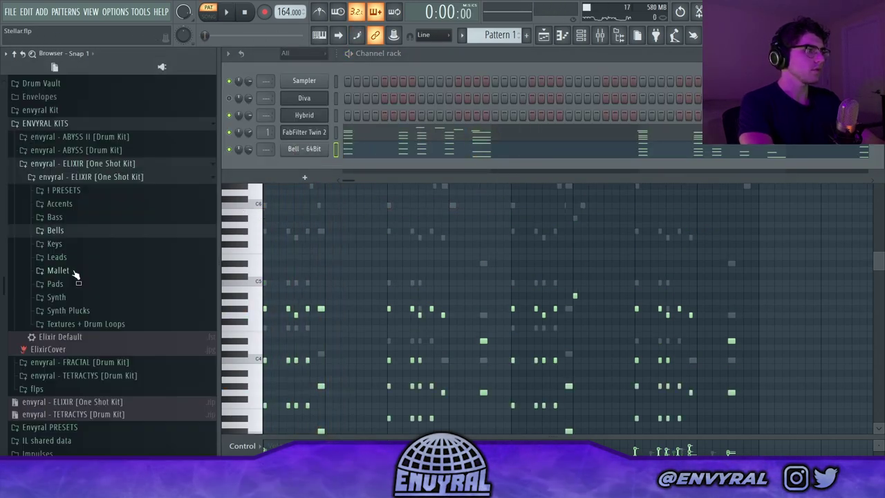
pyautogui.click(77, 271)
pyautogui.scroll(-3, 87, 332)
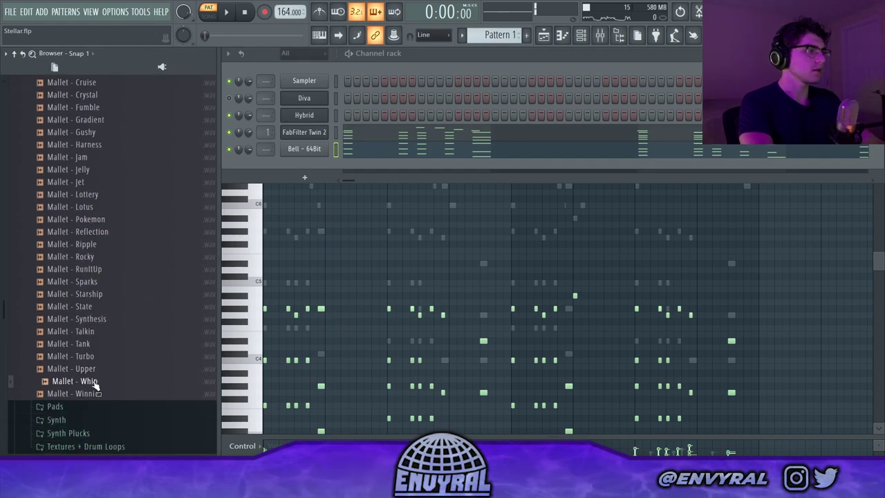
pyautogui.moveTo(317, 157); pyautogui.dragTo(318, 153)
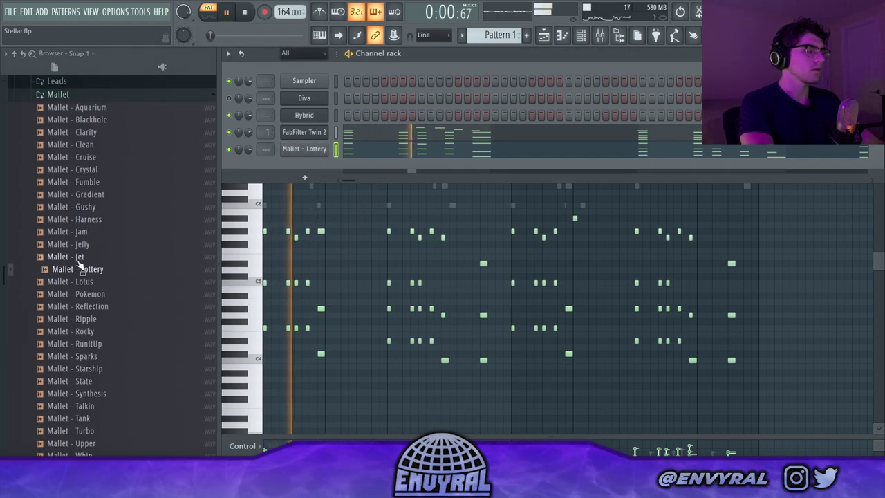
pyautogui.moveTo(78, 258); pyautogui.dragTo(328, 151)
pyautogui.press('space')
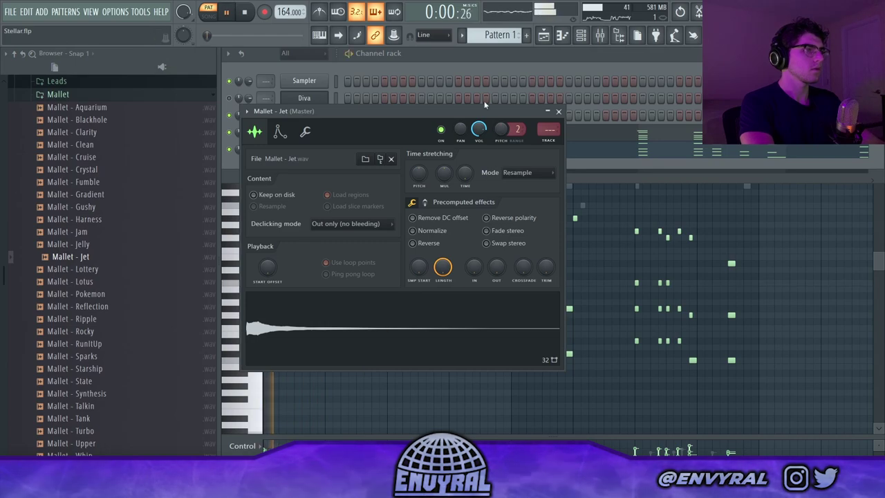
# Bring up mixer insert 2 for the Mallet - Jet channel and stop playback.
pyautogui.click(482, 61)
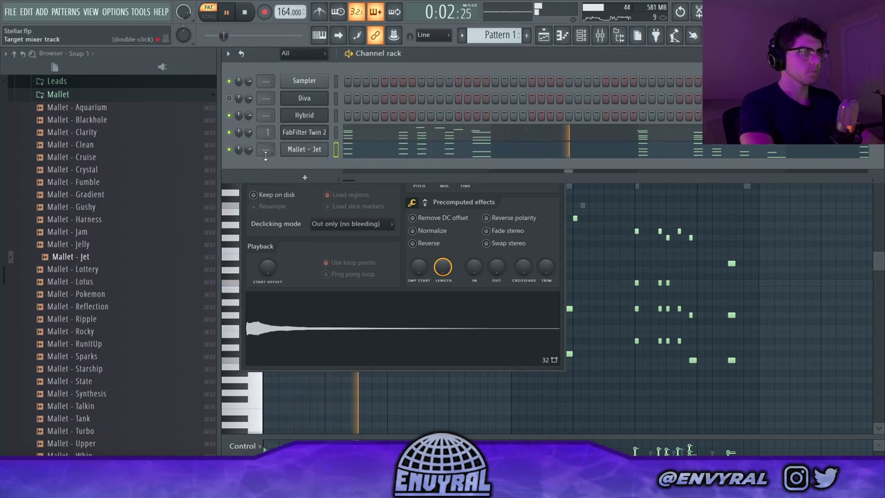
pyautogui.click(600, 35)
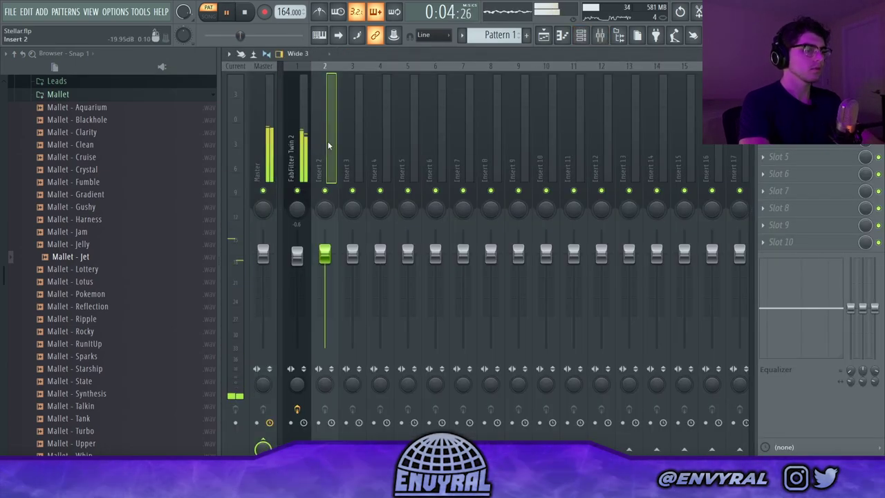
pyautogui.press('space')
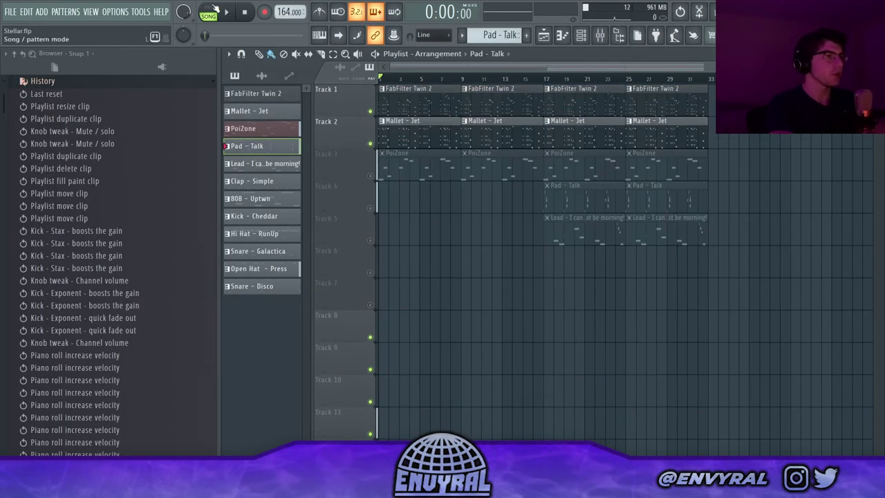
# Play the arrangement's first two tracks, and examine the PoiZone synth's preset and settings.
pyautogui.click(233, 13)
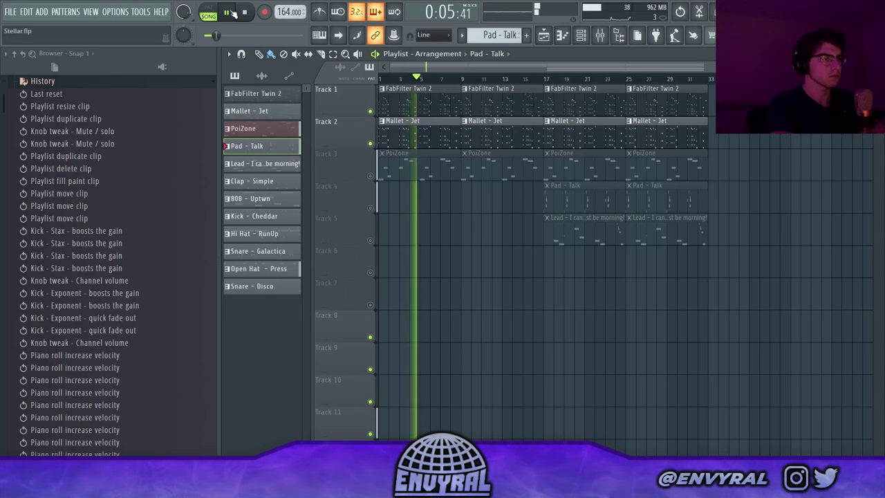
pyautogui.doubleClick(417, 176)
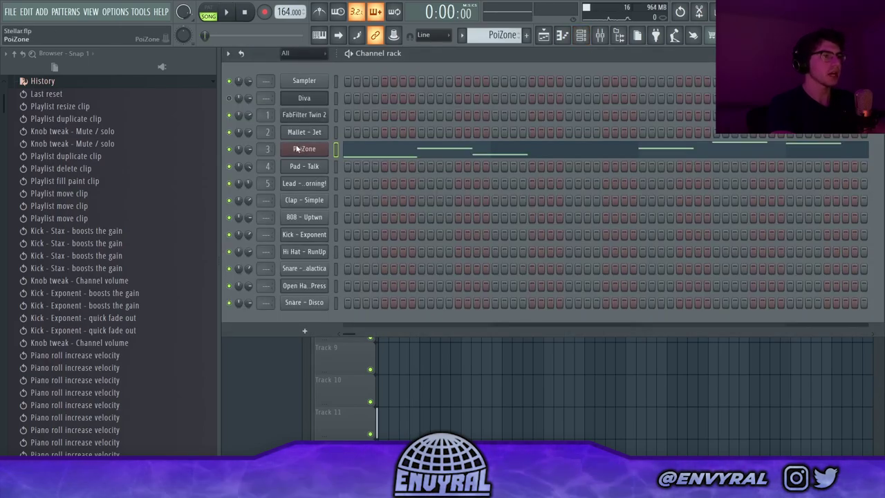
pyautogui.click(297, 148)
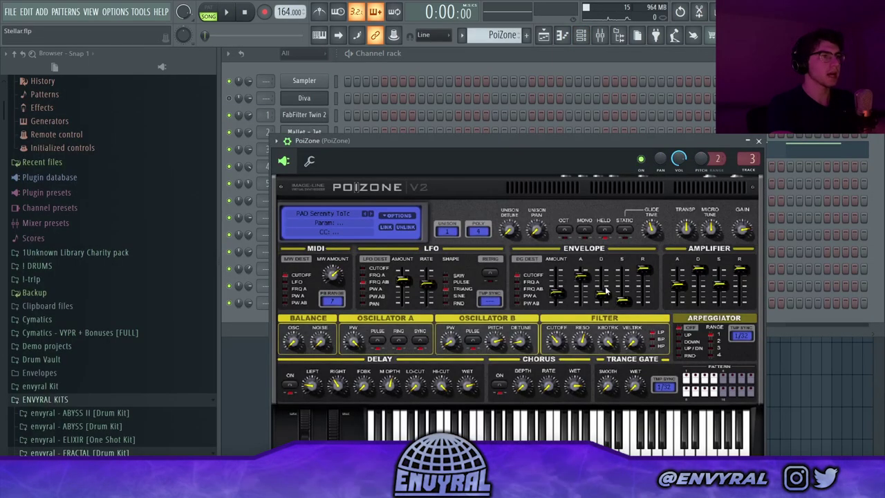
pyautogui.moveTo(507, 157); pyautogui.dragTo(513, 111)
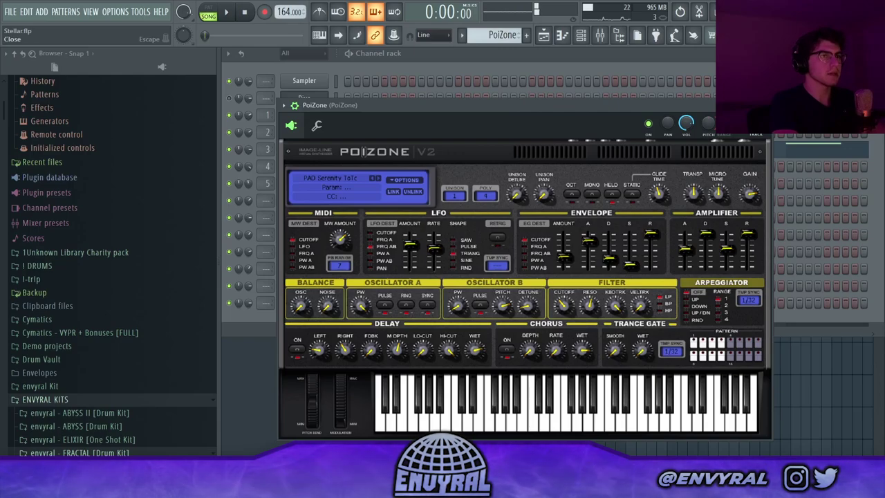
pyautogui.click(764, 105)
# Review the PoiZone counter-melody notes in the piano roll and play them back with the arrangement.
pyautogui.click(406, 151)
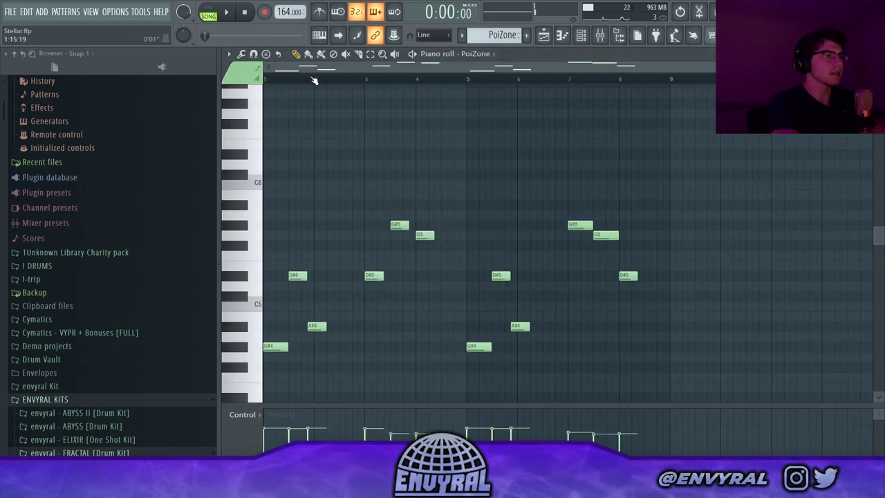
pyautogui.scroll(3, 314, 79)
pyautogui.moveTo(322, 72); pyautogui.dragTo(269, 75)
pyautogui.scroll(-2, 293, 83)
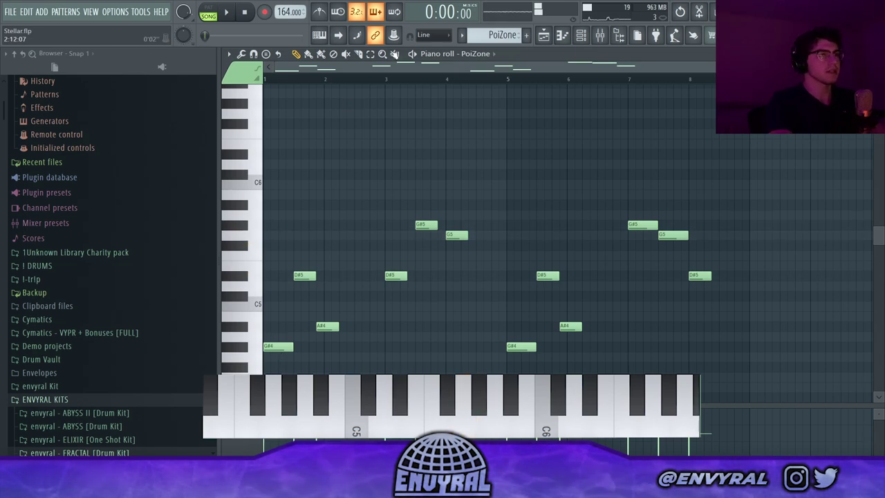
pyautogui.click(226, 11)
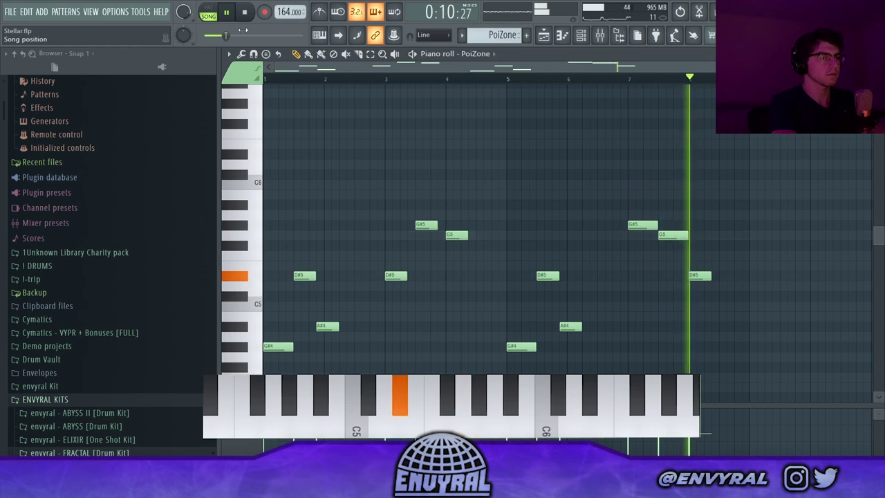
pyautogui.press('space')
# Examine the FabFilter Pro-Q 2 and TAL-Filter-2 effects on the PoiZone mixer track.
pyautogui.click(603, 39)
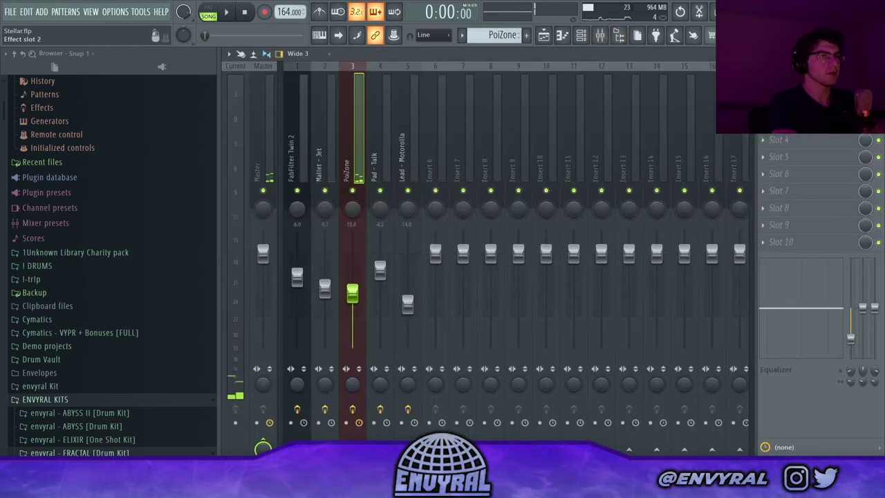
pyautogui.click(792, 106)
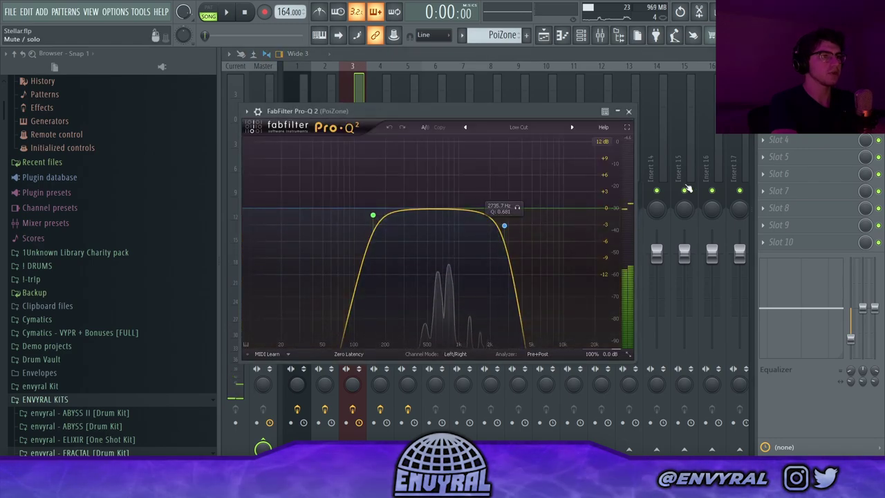
pyautogui.click(792, 123)
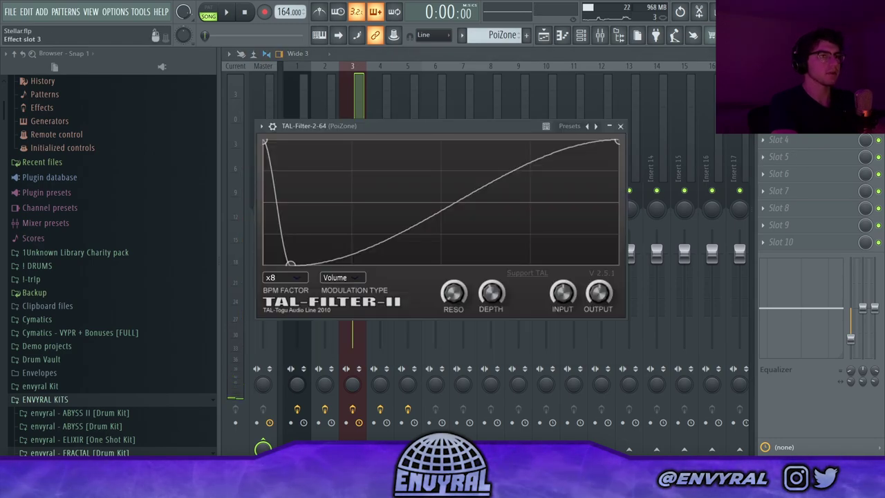
pyautogui.moveTo(418, 127); pyautogui.dragTo(437, 148)
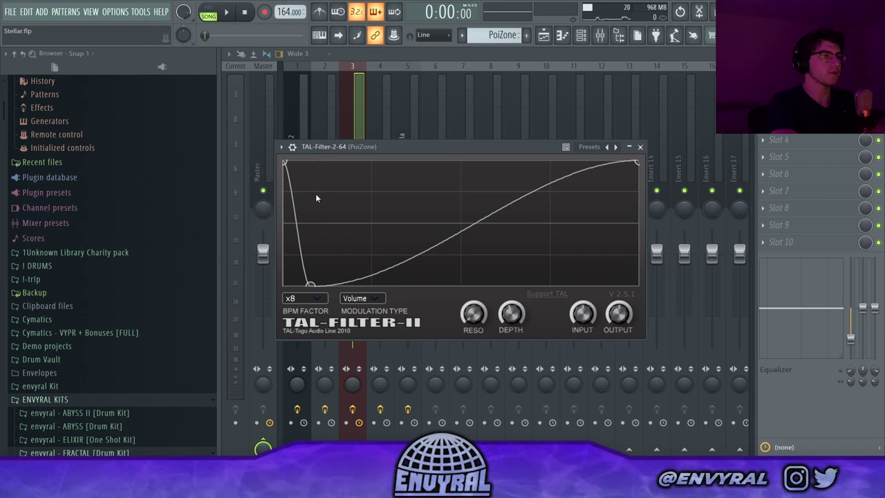
# Play the arrangement with the TAL-Filter-2 effect on PoiZone in view, and close the mixer after checking the effect.
pyautogui.click(225, 12)
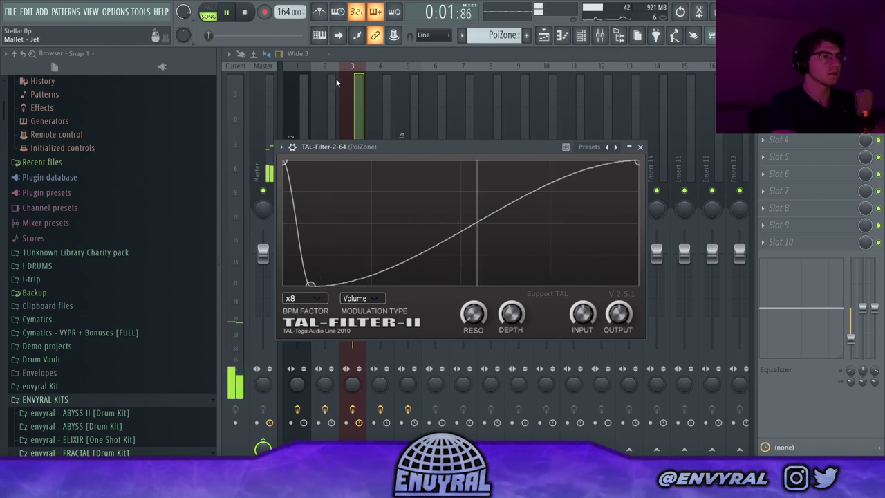
pyautogui.click(792, 122)
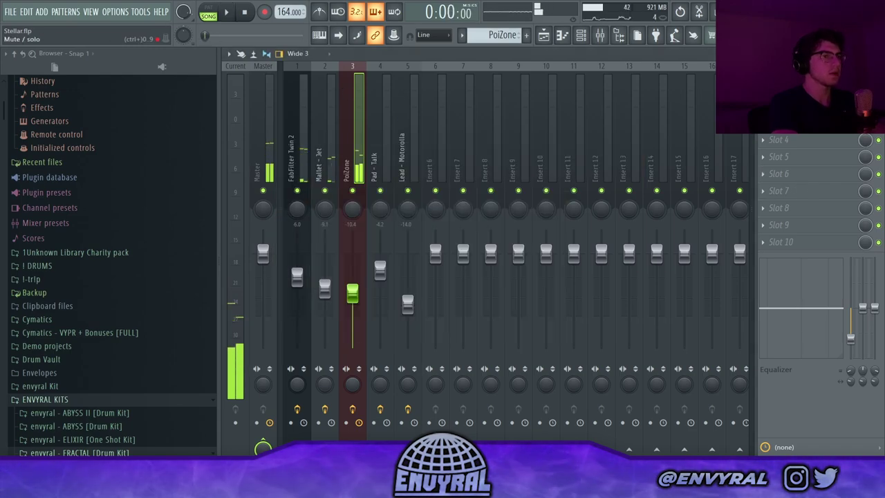
pyautogui.click(791, 123)
pyautogui.moveTo(622, 54); pyautogui.dragTo(441, 150)
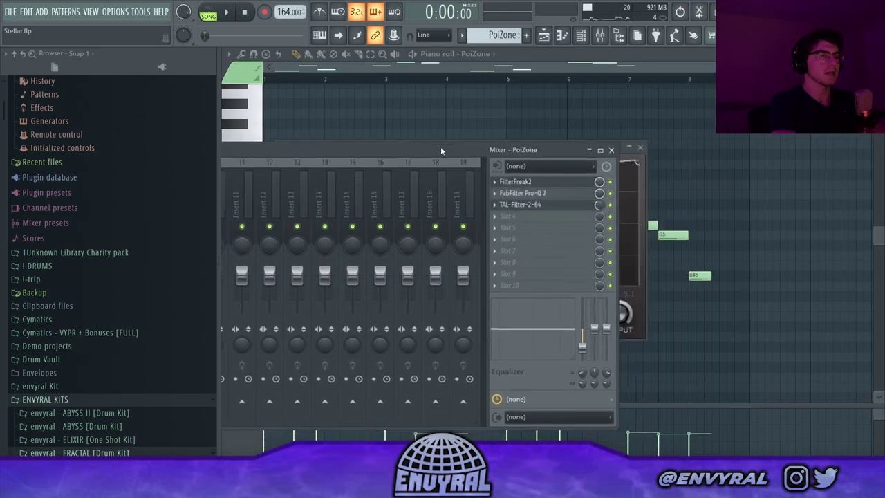
pyautogui.click(602, 150)
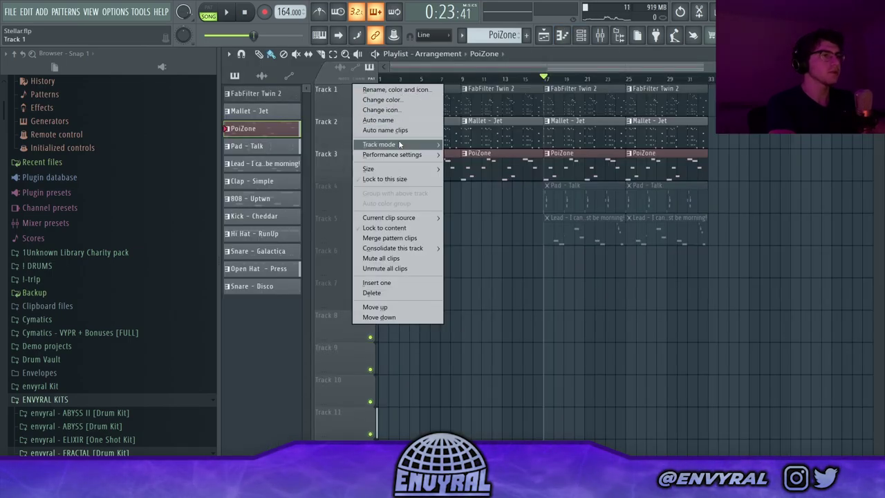
# Turn playlist Track 1 into an instrument track using the existing FabFilter Twin 2 channel, and make the track taller.
pyautogui.moveTo(387, 144)
pyautogui.moveTo(477, 165)
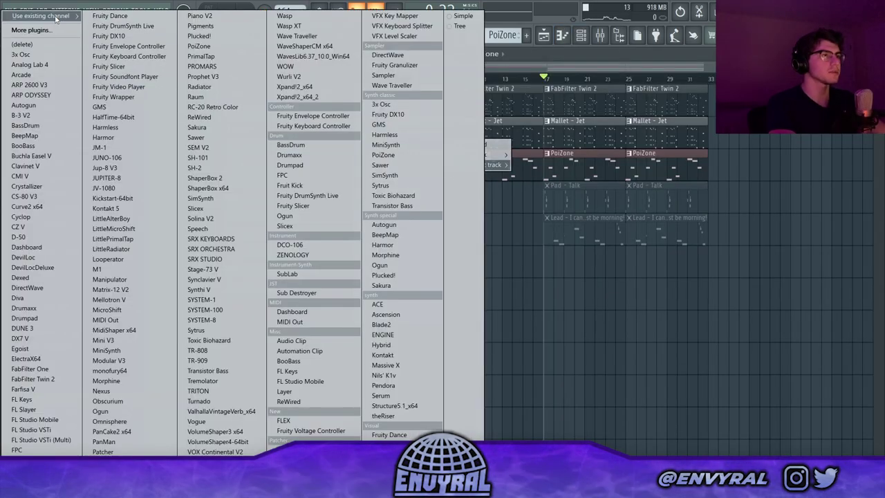
pyautogui.moveTo(55, 19)
pyautogui.click(141, 36)
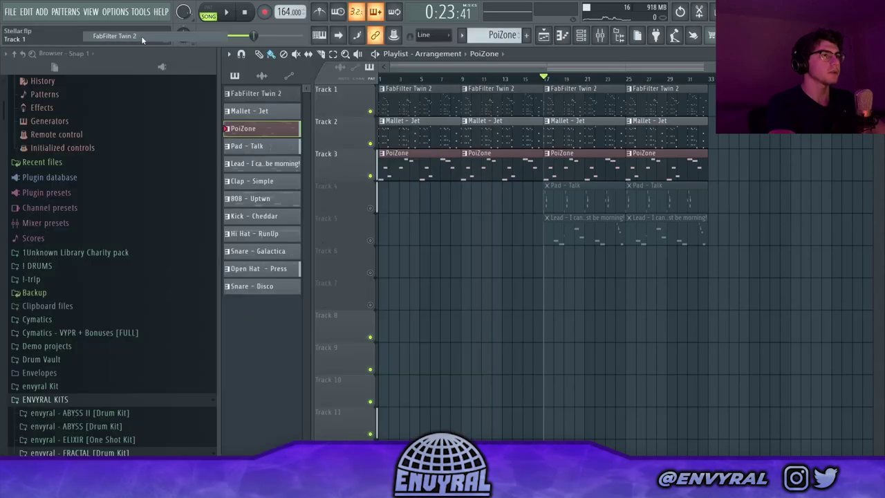
pyautogui.moveTo(340, 118); pyautogui.dragTo(342, 135)
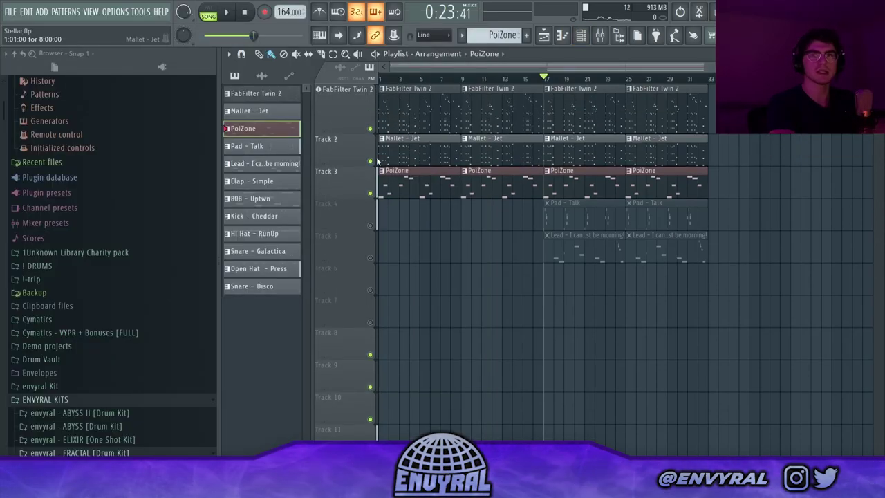
# Lower the high cut in the FabFilter Twin 2 mixer track's Pro-Q 3 to about 585 Hz and create an automation clip for its frequency.
pyautogui.click(585, 38)
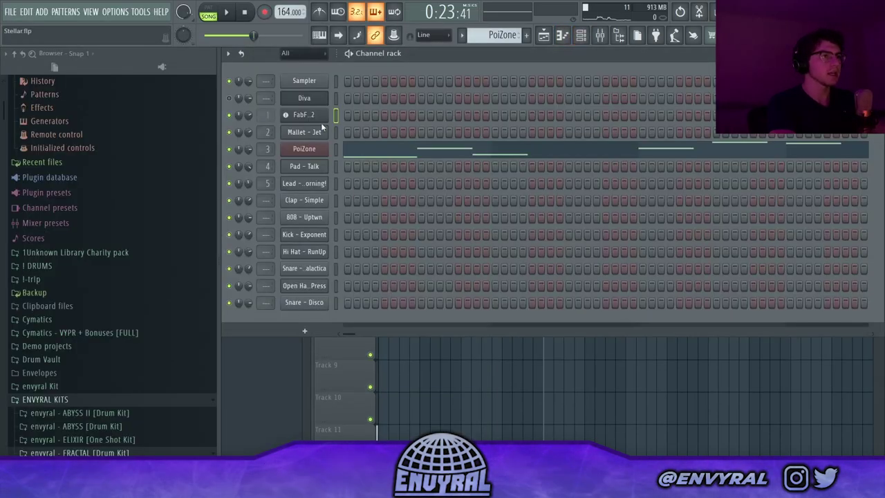
pyautogui.click(600, 35)
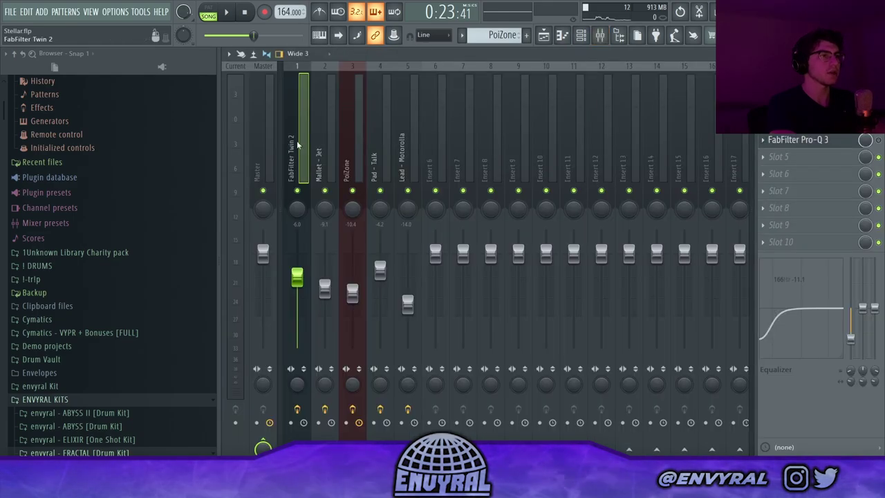
pyautogui.click(797, 140)
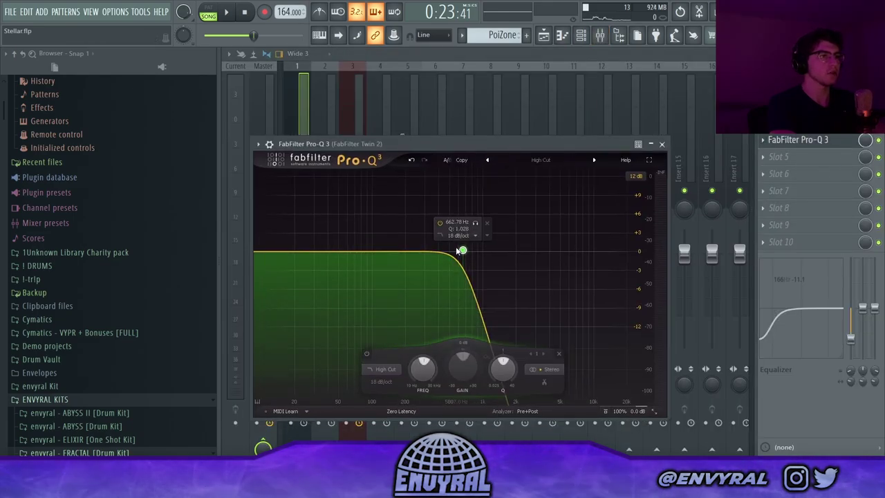
pyautogui.moveTo(463, 250); pyautogui.dragTo(456, 252)
pyautogui.rightClick(416, 368)
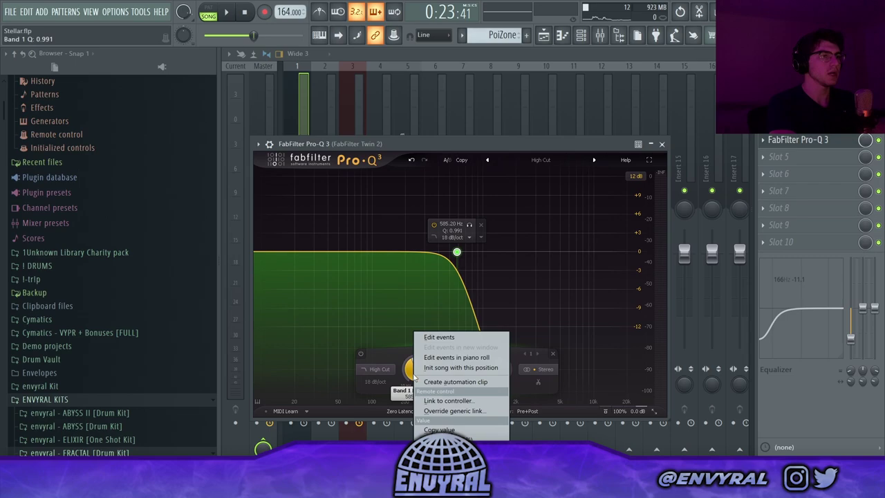
pyautogui.click(458, 382)
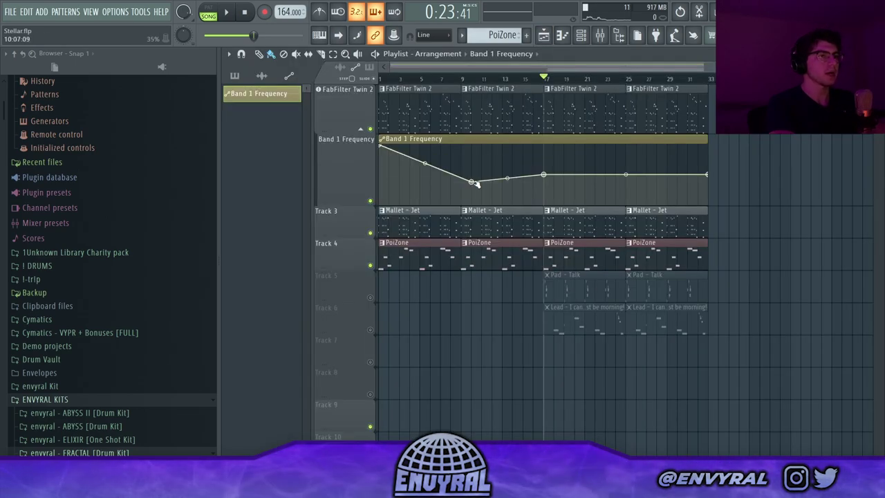
# Reshape the Band 1 Frequency automation to stay high until bar 17 and drop sharply there, and play back the change.
pyautogui.moveTo(475, 183); pyautogui.dragTo(542, 124)
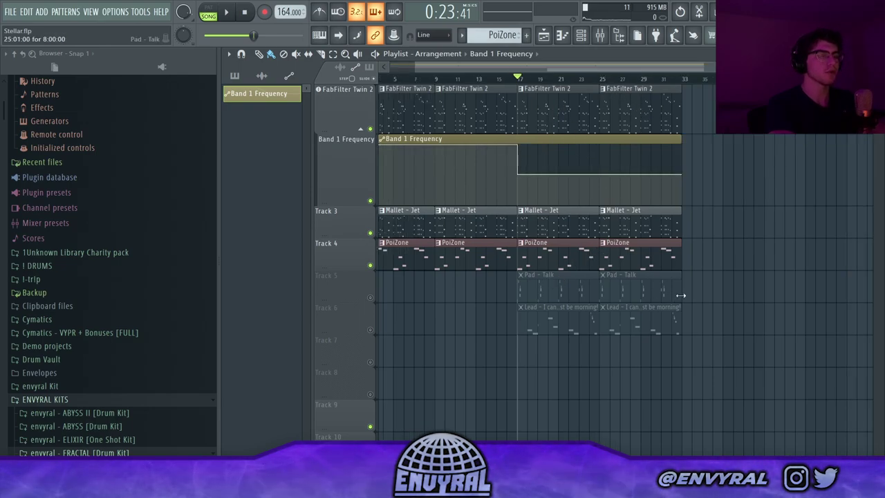
pyautogui.click(228, 12)
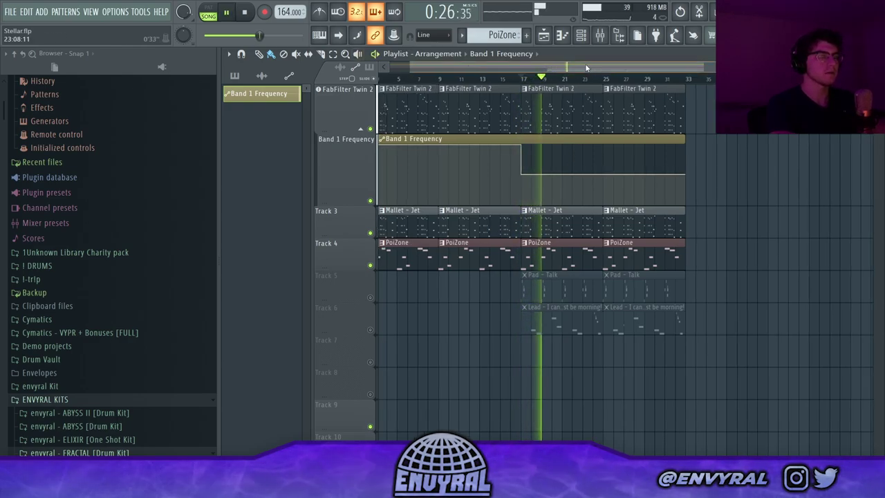
pyautogui.press('space')
# Unmute the Pad - Talk track, bring up its notes in the piano roll, and find the Pad - Talk sample in the ELIXIR kit.
pyautogui.click(370, 298)
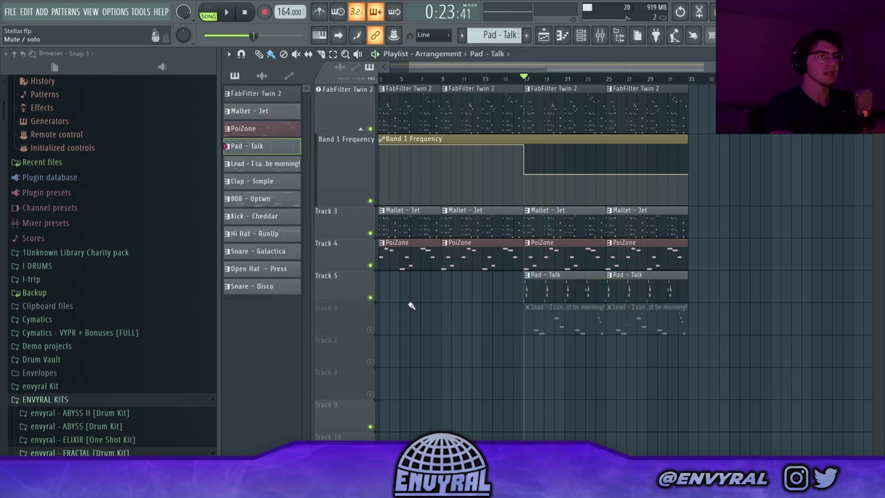
pyautogui.doubleClick(563, 289)
pyautogui.scroll(-4, 150, 403)
pyautogui.click(96, 303)
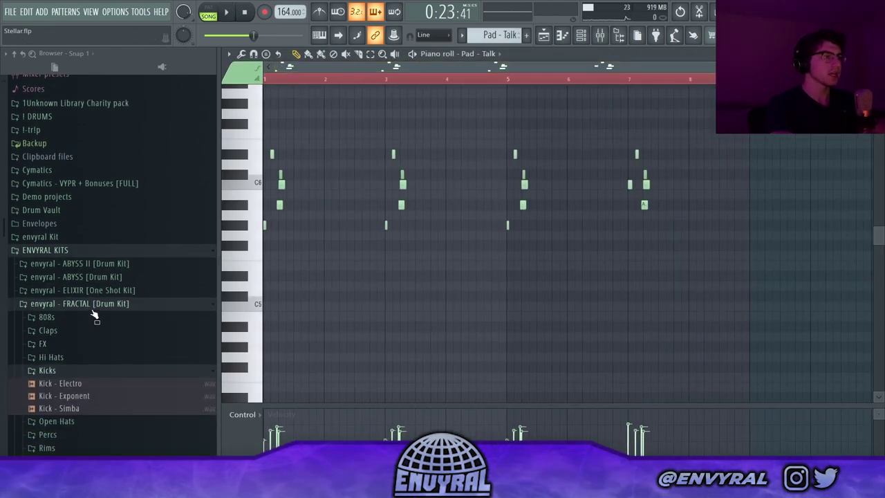
pyautogui.click(95, 304)
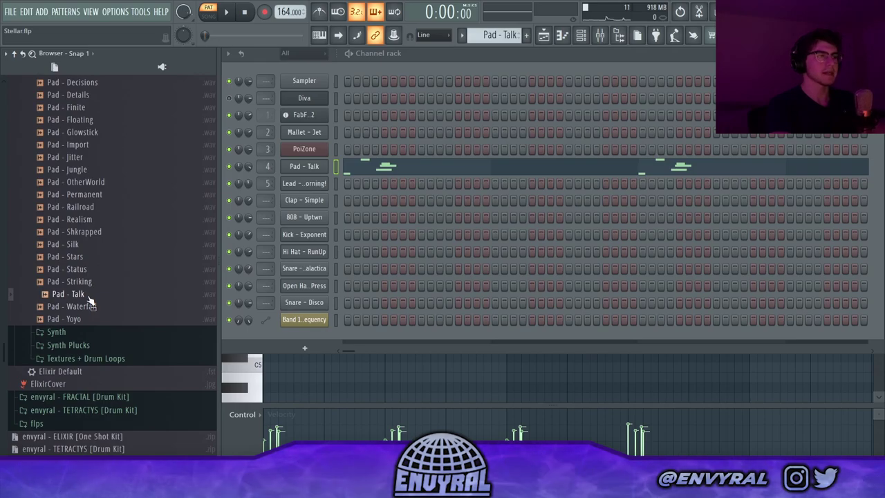
# Add the Sustained Slide Lead preset from the ELIXIR kit's ! PRESETS folder as a new channel in the channel rack.
pyautogui.scroll(4, 83, 138)
pyautogui.click(62, 137)
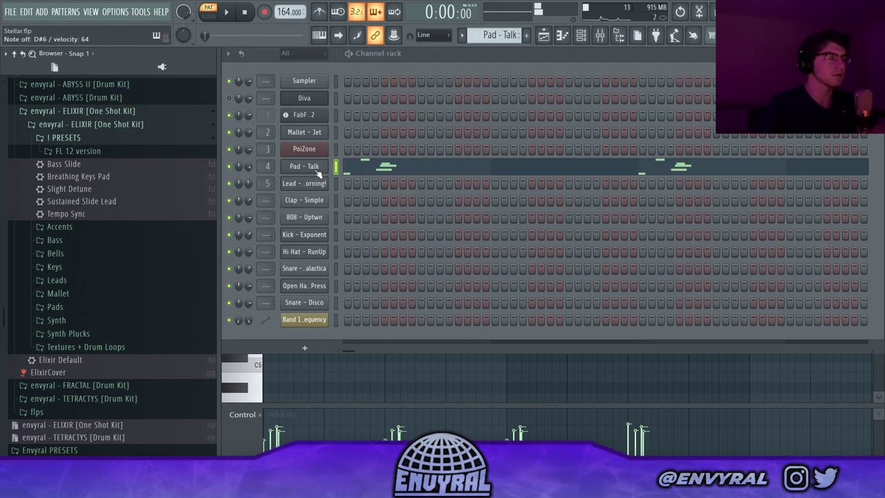
pyautogui.moveTo(81, 201); pyautogui.dragTo(314, 337)
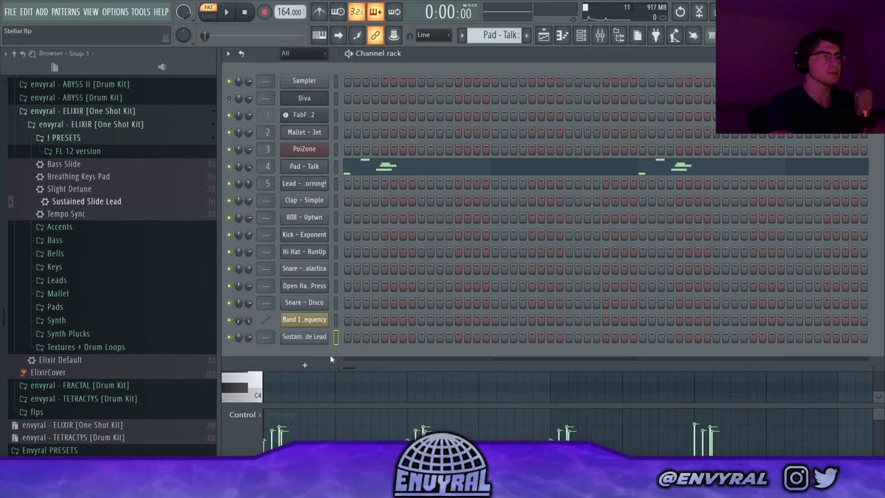
# Examine the Pad - Talk notes and its Portal and FabFilter Pro-Q 3 effects, and play the arrangement from bar 17.
pyautogui.click(347, 166)
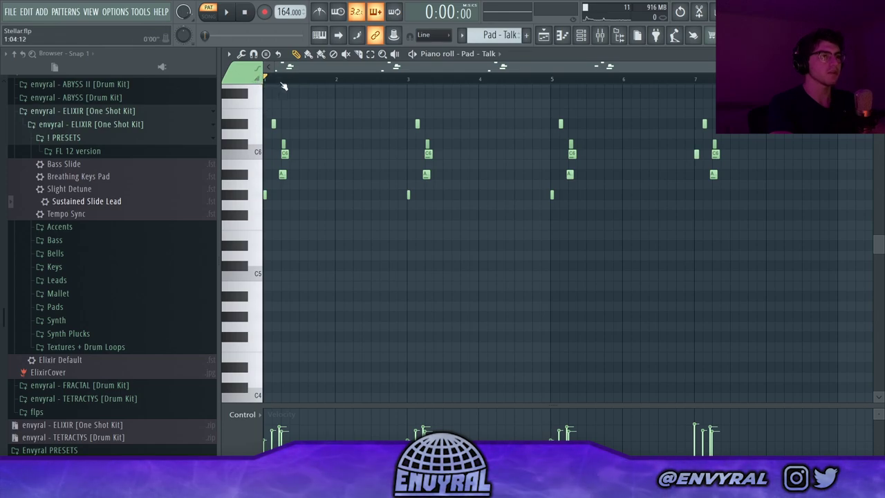
pyautogui.scroll(-2, 284, 86)
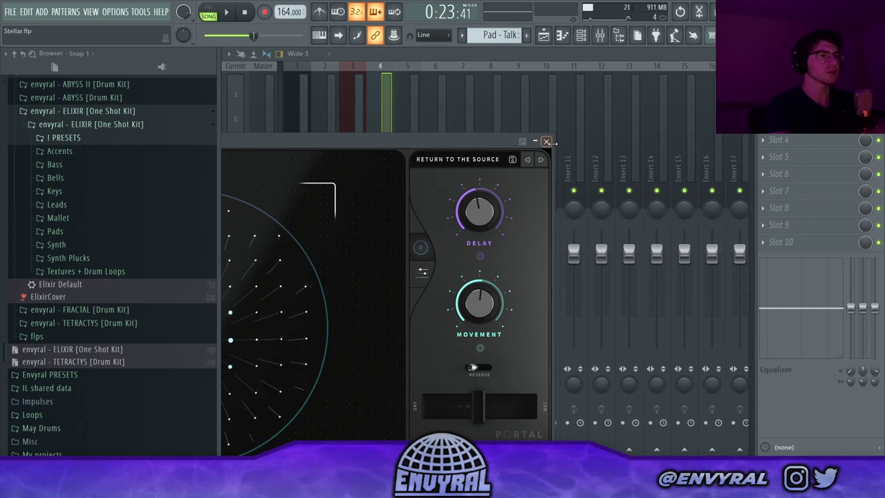
pyautogui.click(546, 141)
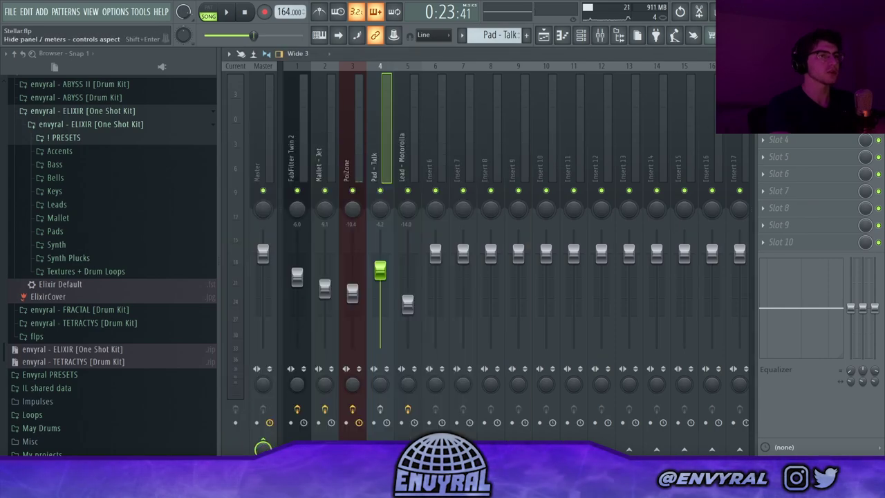
pyautogui.click(788, 106)
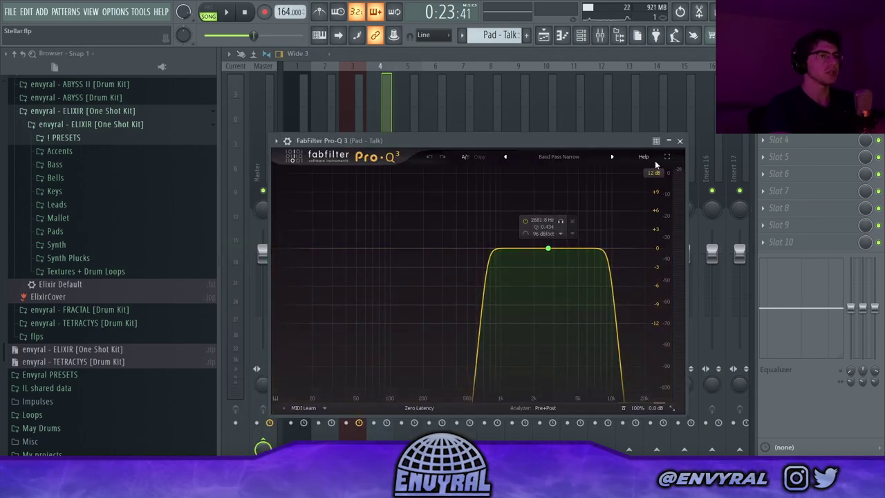
pyautogui.click(680, 141)
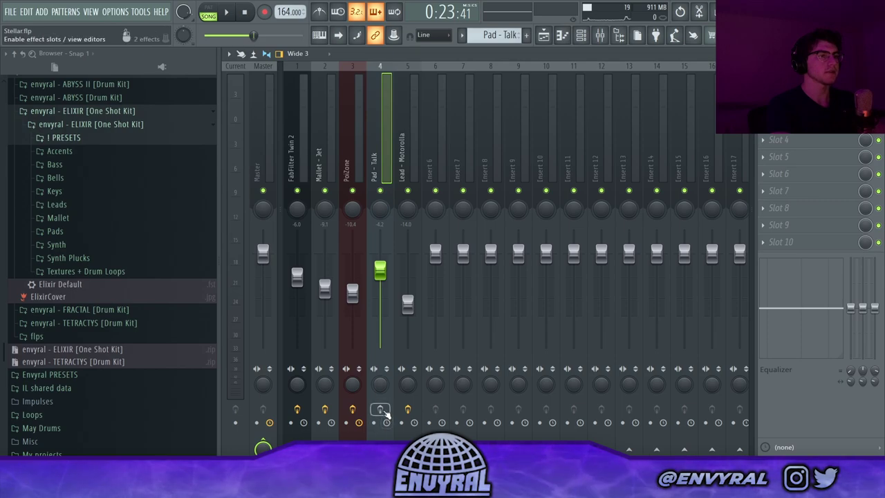
pyautogui.press('space')
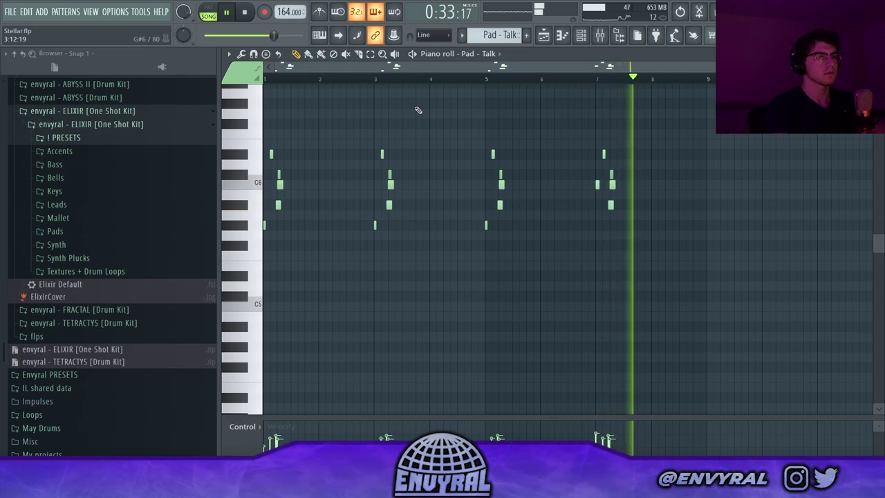
pyautogui.press('space')
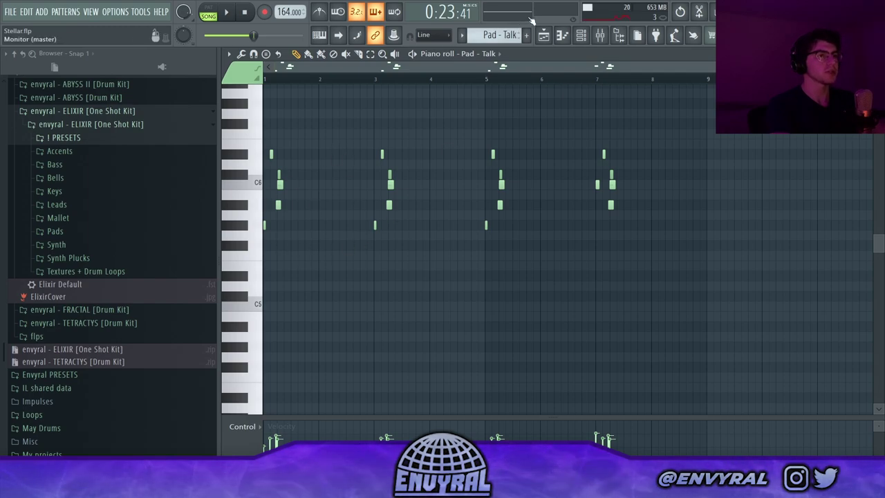
# Review the notes of the Lead - I can hear an alarm, must be morning! clip on Track 6 and check its playback.
pyautogui.click(543, 34)
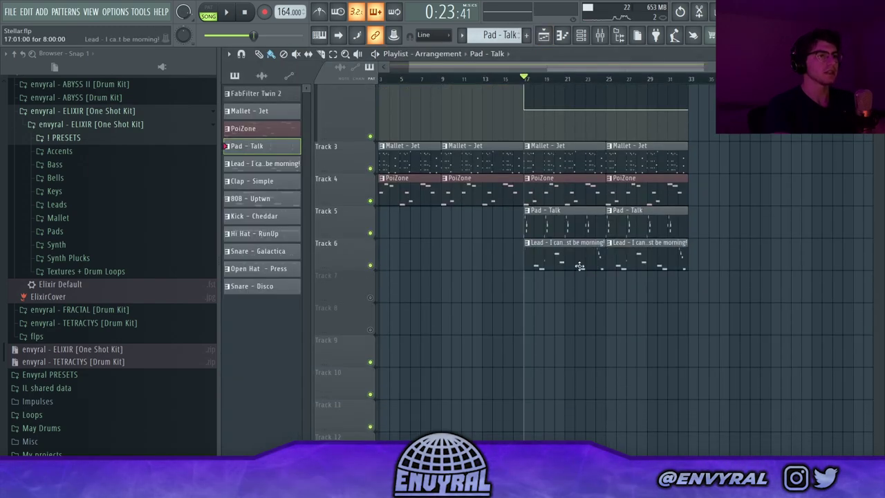
pyautogui.doubleClick(549, 270)
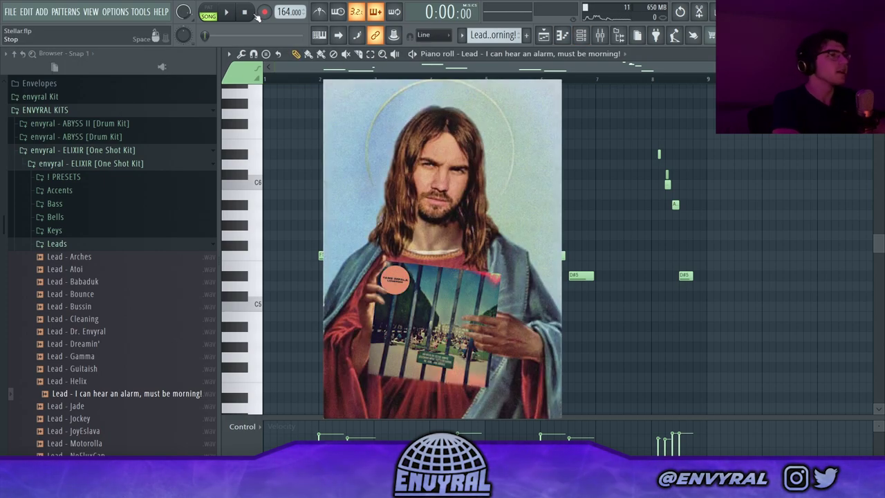
pyautogui.press('space')
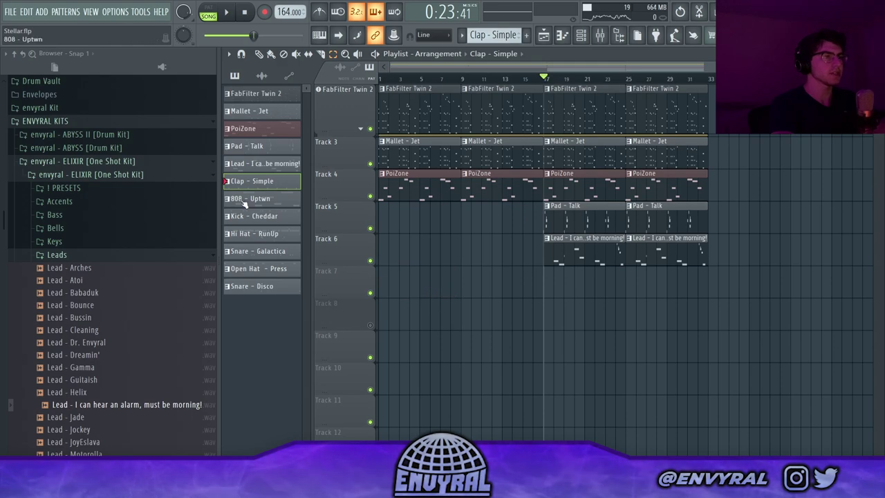
# Place the Clap - Simple pattern at the start of Track 7, and audition the 808 - Uptwn bass notes.
pyautogui.moveTo(252, 183); pyautogui.dragTo(396, 274)
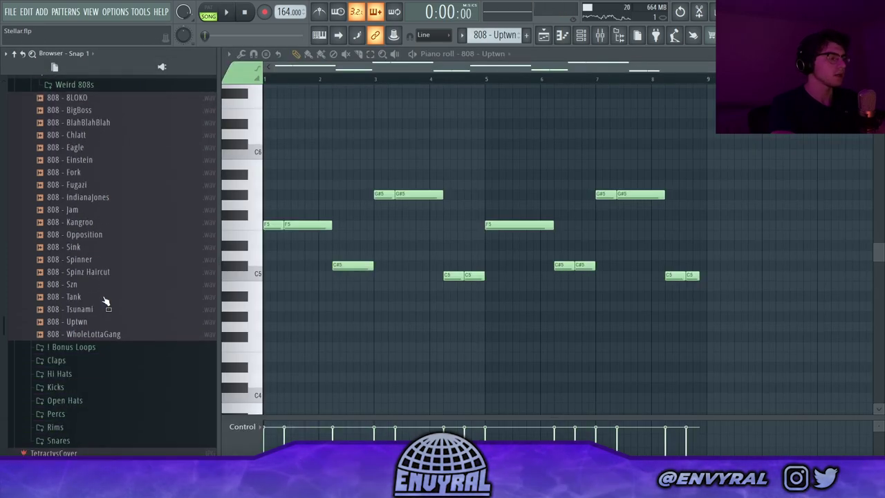
pyautogui.scroll(-1, 104, 299)
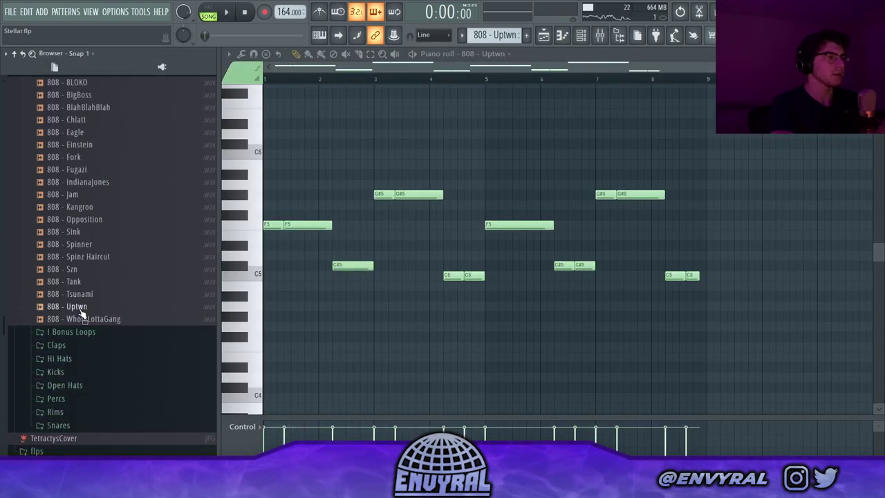
pyautogui.press('space')
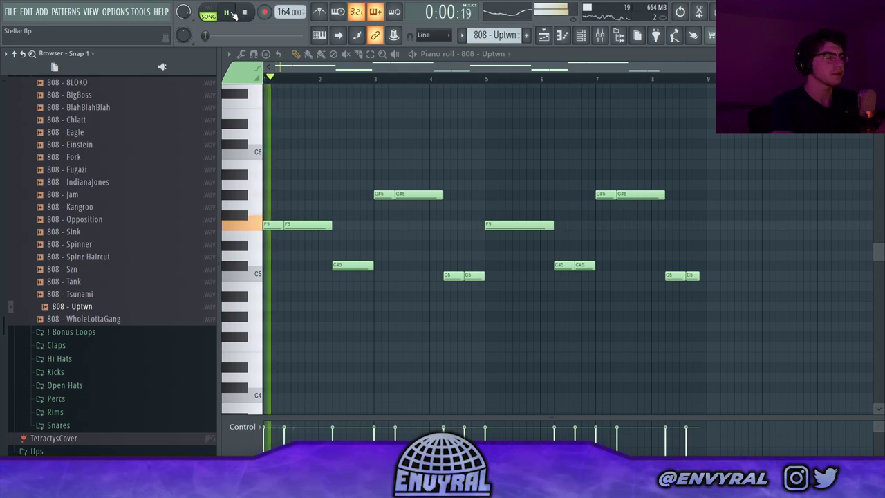
pyautogui.scroll(3, 473, 134)
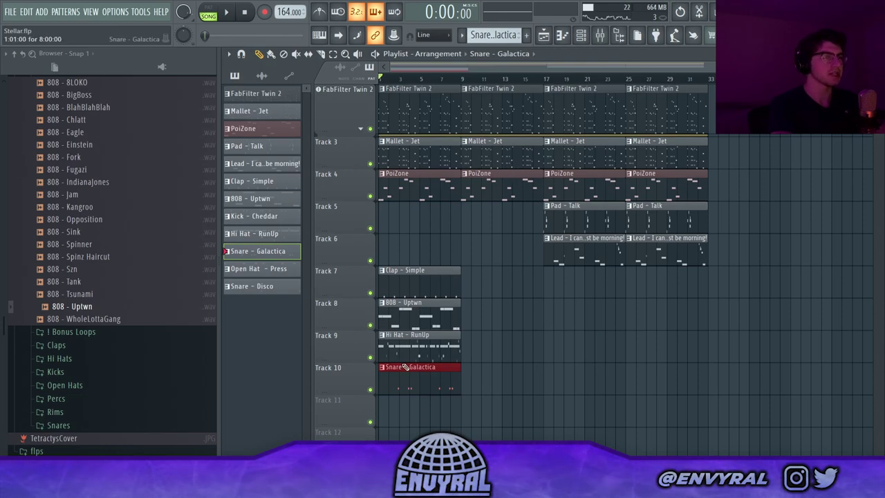
# Review the Snare - Galactica pattern's notes in the piano roll and play them with the arrangement.
pyautogui.doubleClick(406, 367)
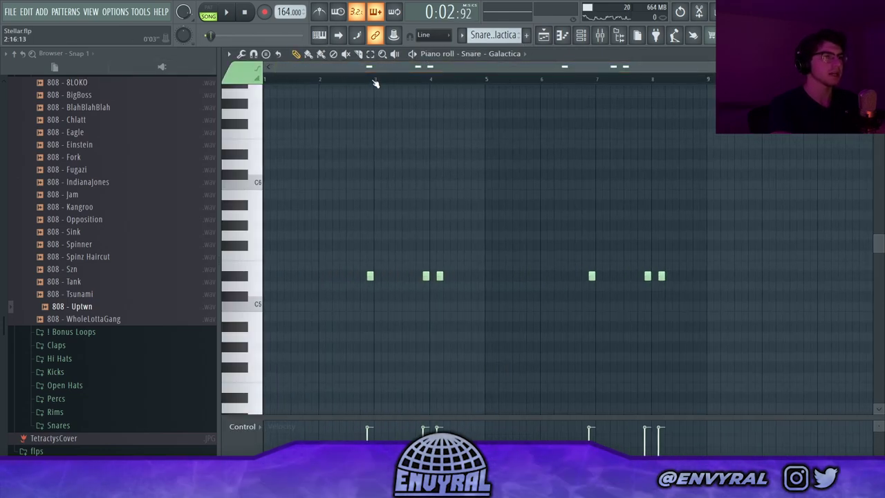
pyautogui.press('space')
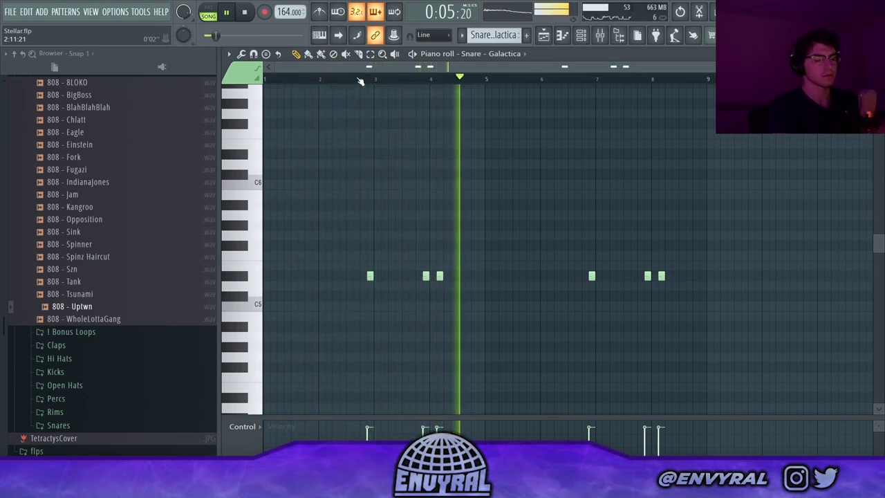
# Place the Open Hat - Press pattern at the start of Track 11 and review its notes in the piano roll.
pyautogui.press('F5')
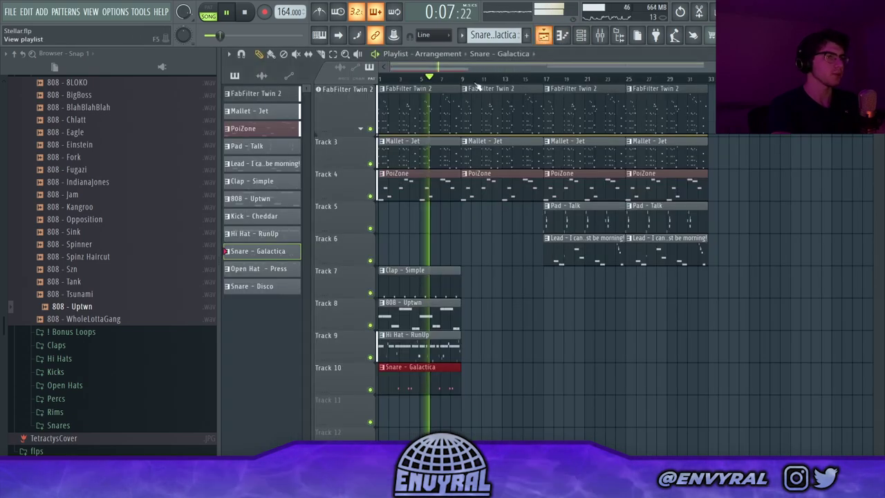
pyautogui.moveTo(275, 272); pyautogui.dragTo(401, 412)
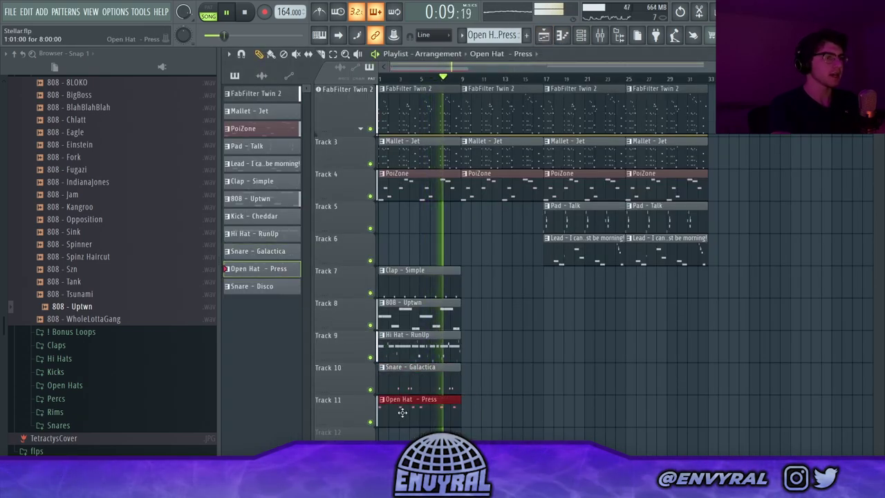
pyautogui.press('F7')
pyautogui.moveTo(530, 70); pyautogui.dragTo(302, 72)
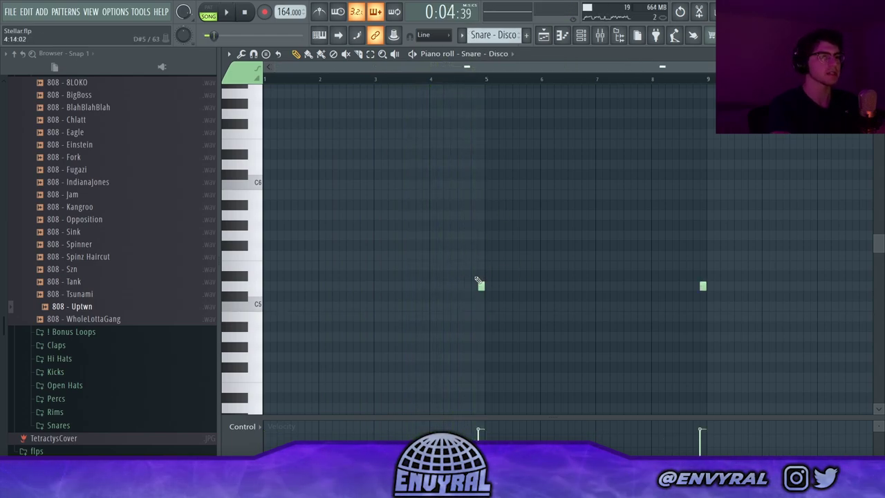
# Play the Snare - Disco notes with the arrangement, and review the notes of the Kick - Cheddar clip on Track 13.
pyautogui.press('space')
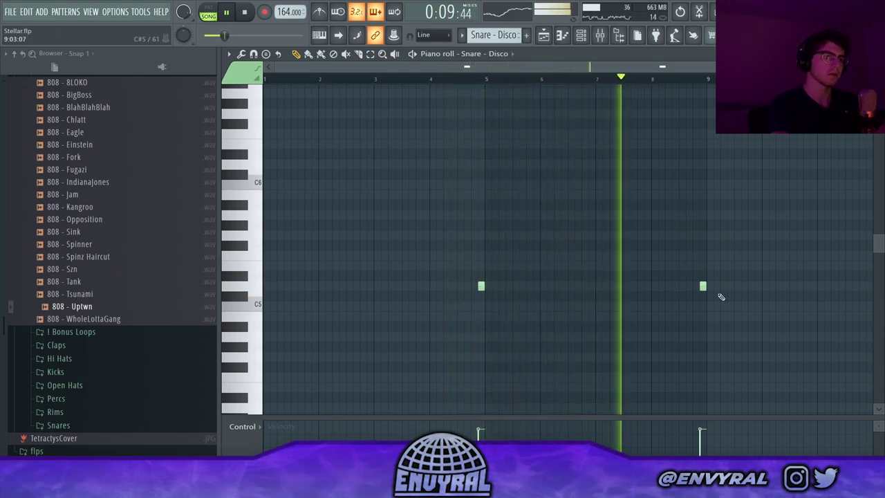
pyautogui.scroll(2, 802, 199)
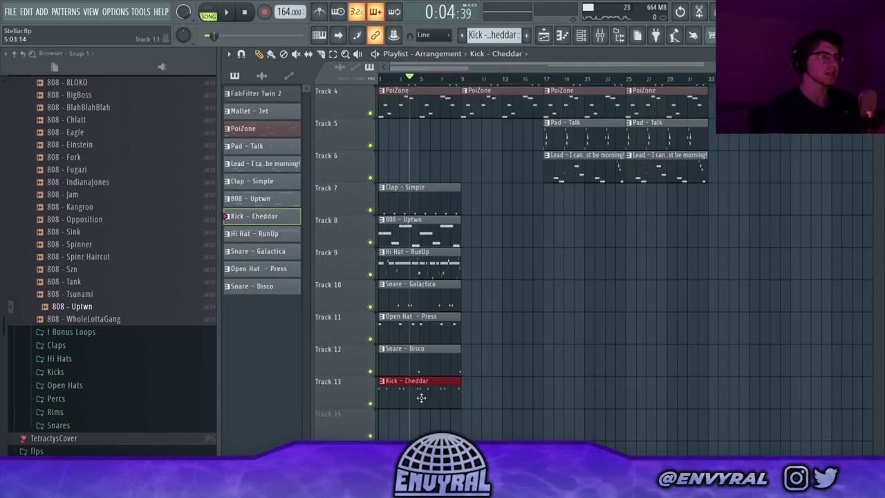
pyautogui.doubleClick(421, 397)
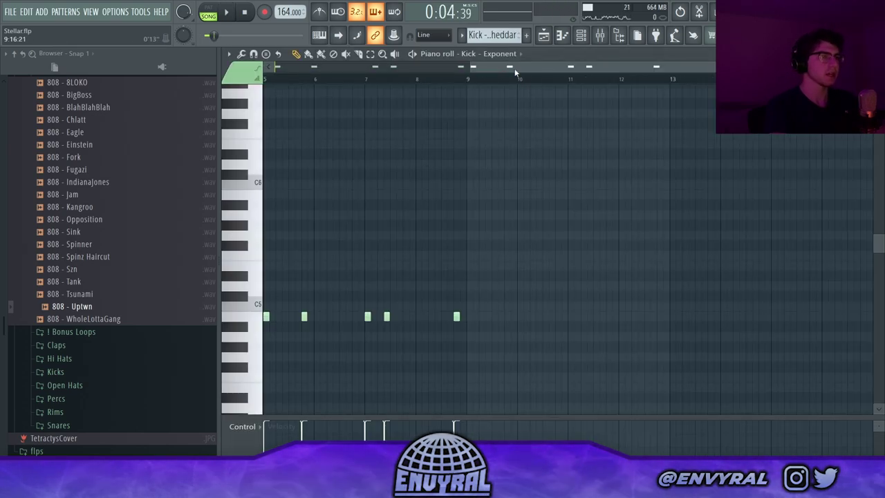
pyautogui.moveTo(515, 72); pyautogui.dragTo(320, 72)
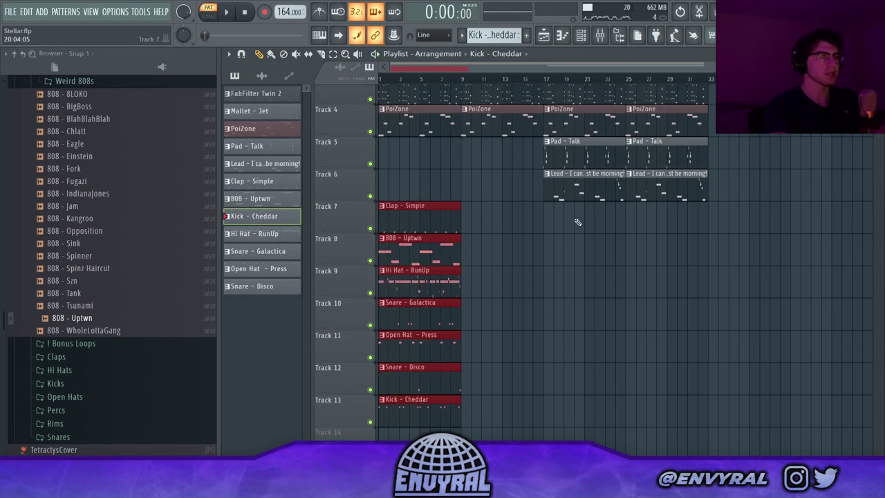
# Duplicate the drum clips on Tracks 7 to 13 three times, and clear the drum clips before bar 17.
pyautogui.hotkey('ctrl', 'b')
pyautogui.hotkey('ctrl', 'b')
pyautogui.hotkey('ctrl', 'b')
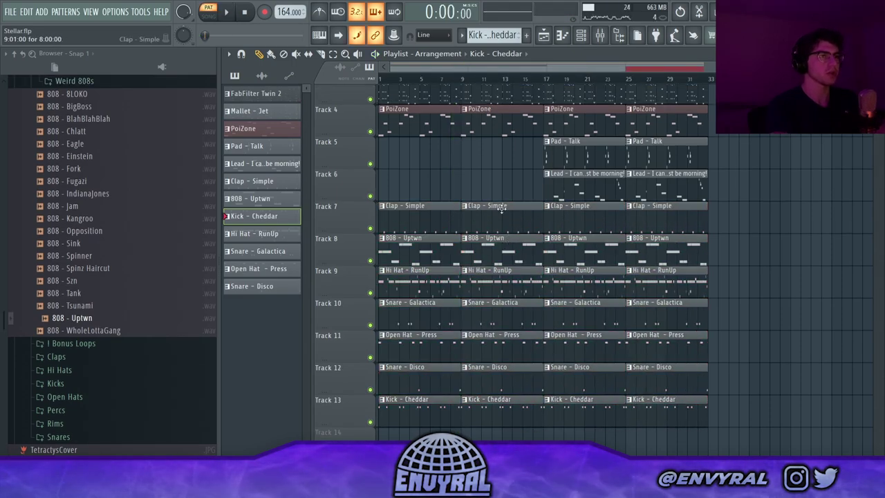
pyautogui.moveTo(501, 209)
pyautogui.mouseDown()
pyautogui.moveTo(499, 297)
pyautogui.moveTo(462, 399)
pyautogui.moveTo(419, 212)
pyautogui.mouseUp()
# Place a Pad - Talk clip at bar 1 on Track 5, and delete the Pad - Talk and Lead clips from bar 17 onward.
pyautogui.scroll(3, 417, 249)
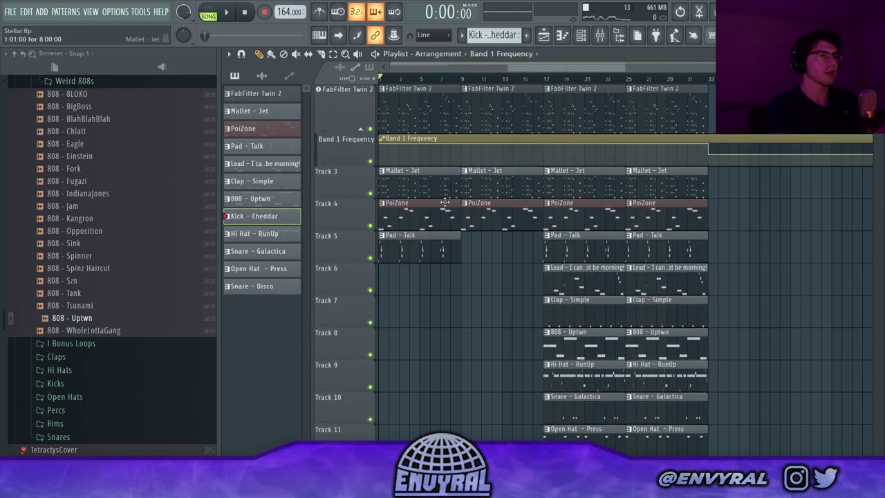
pyautogui.scroll(-1, 534, 265)
pyautogui.rightClick(565, 243)
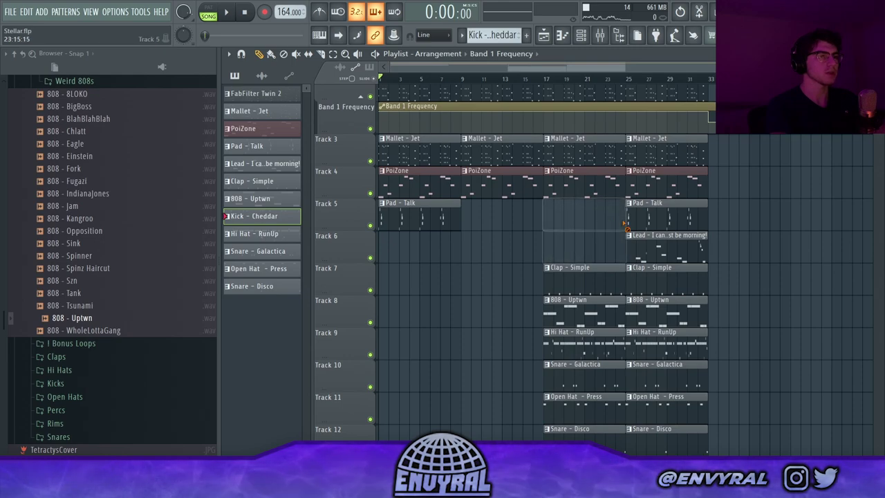
pyautogui.rightClick(670, 249)
# Copy the drum clips from bar 17 to bar 9, and remove the Kick - Cheddar and Snare - Disco clips at bar 9.
pyautogui.scroll(-3, 670, 250)
pyautogui.moveTo(586, 383); pyautogui.dragTo(502, 376)
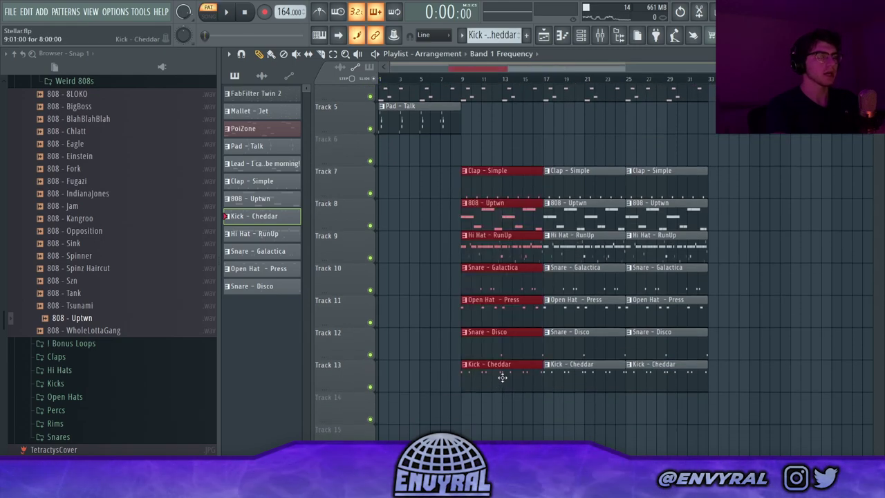
pyautogui.keyDown('ctrl'); pyautogui.click(502, 401); pyautogui.keyUp('ctrl')
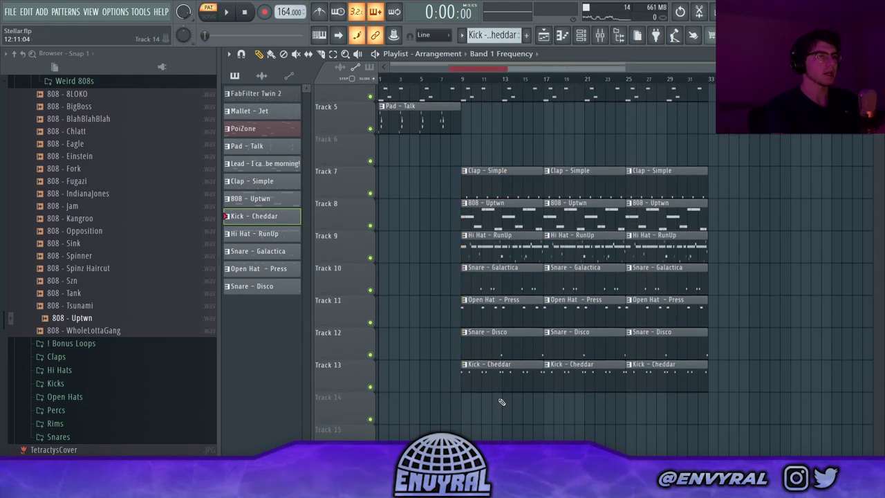
pyautogui.rightClick(503, 383)
pyautogui.click(456, 72)
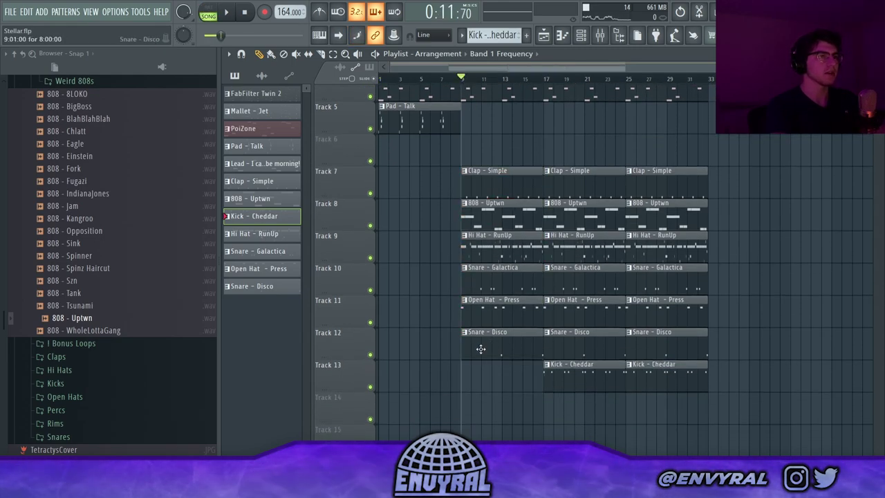
pyautogui.rightClick(486, 353)
# Play from bar 9, and trim the starts of the bar 25 Hi Hat - RunUp clip to bar 27 and the 808 - Uptwn clip to bar 29.
pyautogui.press('space')
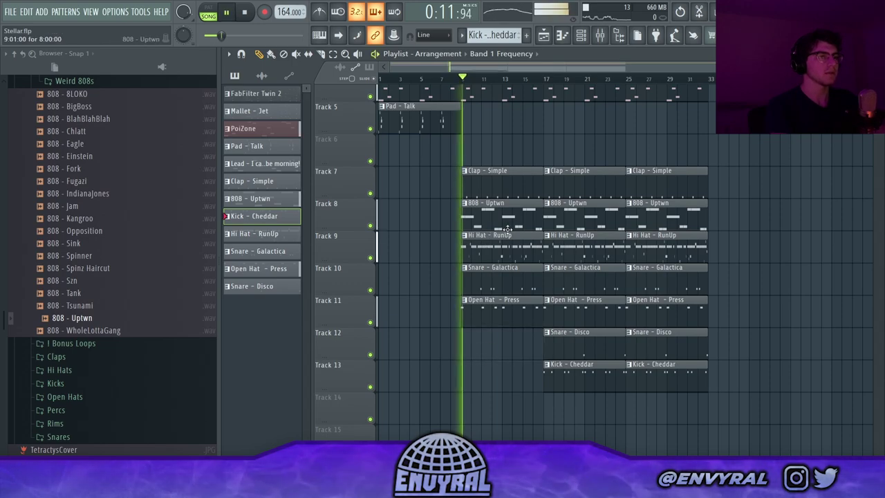
pyautogui.scroll(2, 724, 270)
pyautogui.scroll(2, 724, 270)
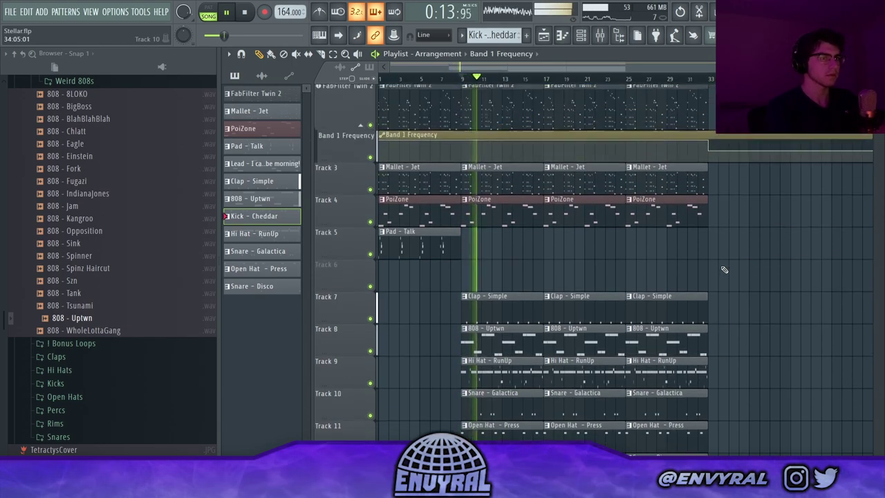
pyautogui.scroll(-1, 724, 270)
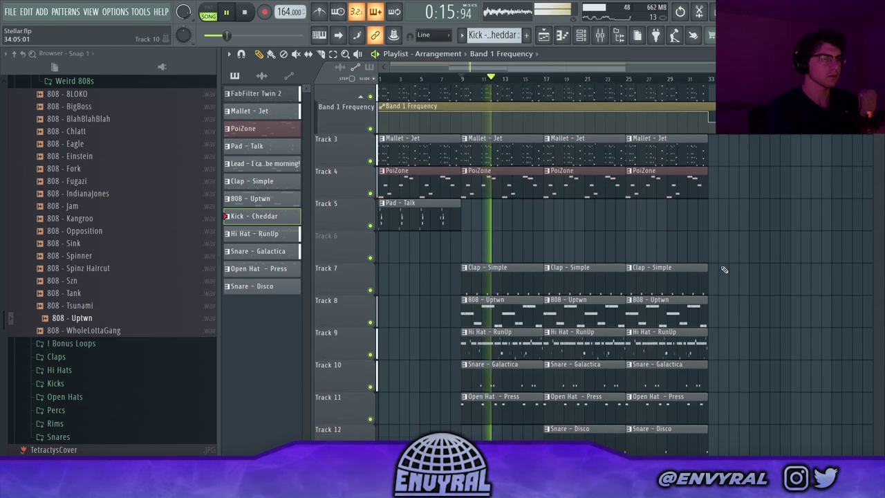
pyautogui.scroll(-1, 723, 270)
pyautogui.scroll(-1, 723, 270)
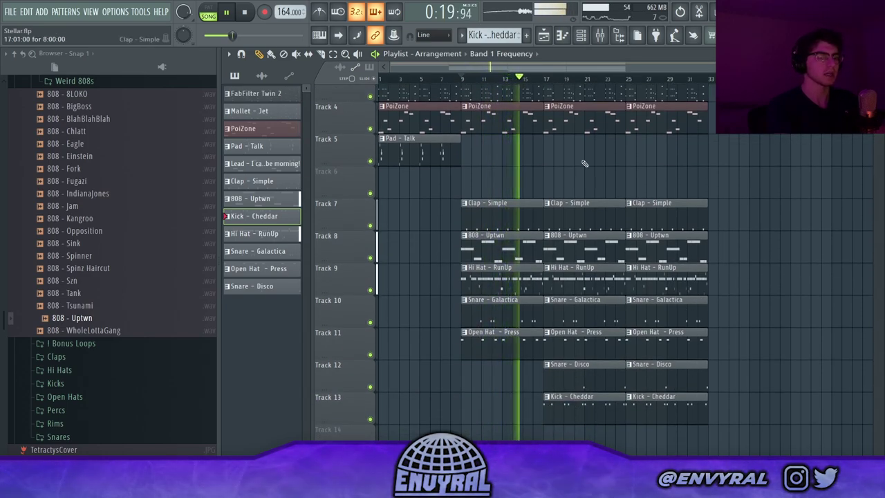
pyautogui.hscroll(3, 607, 363)
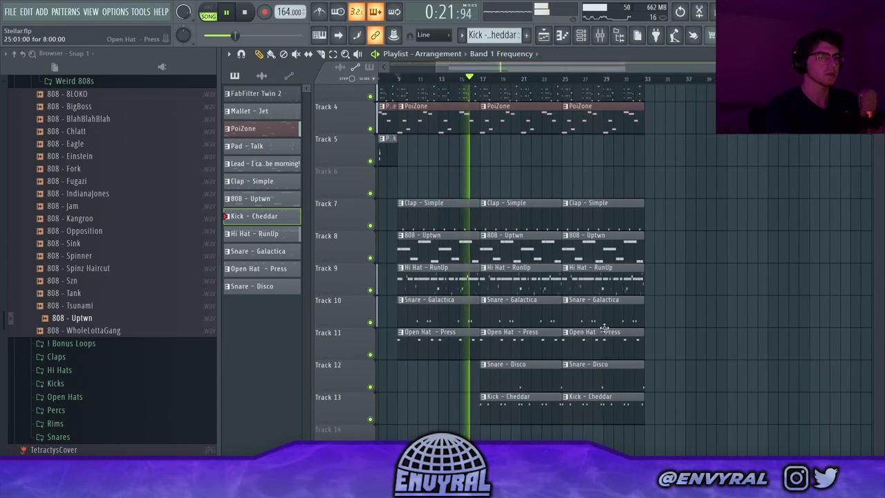
pyautogui.moveTo(564, 280); pyautogui.dragTo(584, 280)
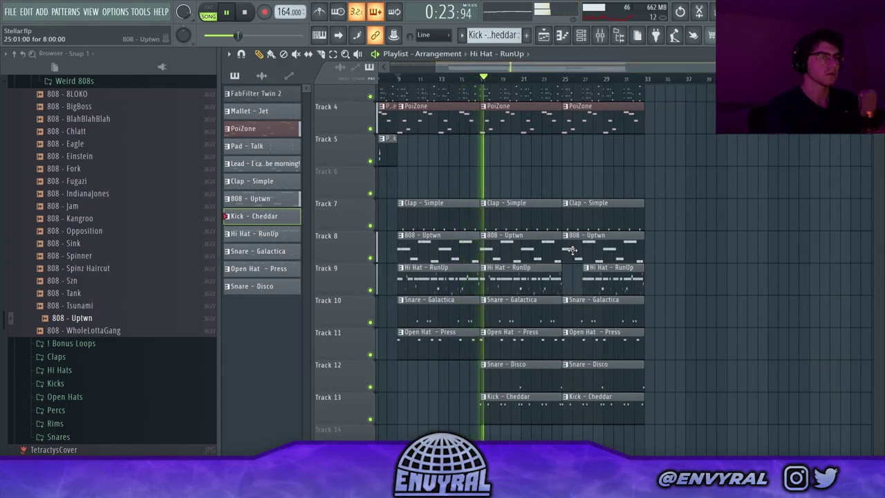
pyautogui.moveTo(564, 249); pyautogui.dragTo(605, 248)
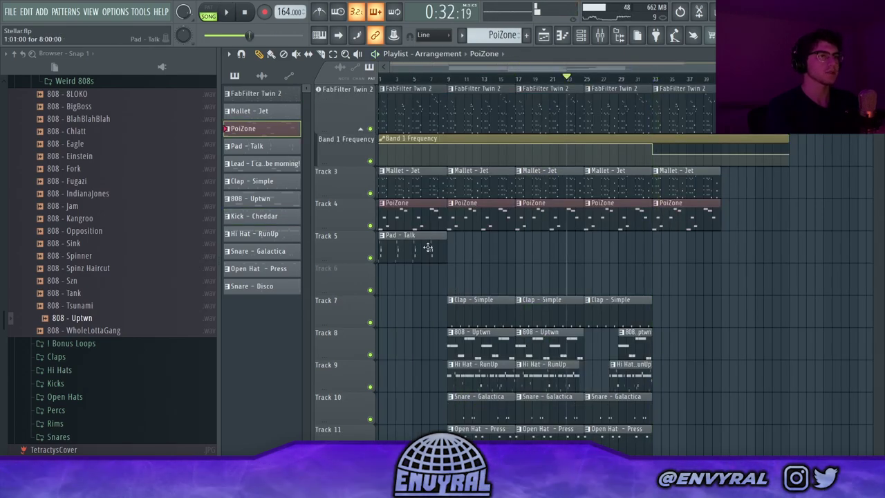
# Add a Pad - Talk clip at bar 33, and extend the Pad - Talk, PoiZone and Mallet - Jet tracks with clips at bar 41.
pyautogui.click(664, 257)
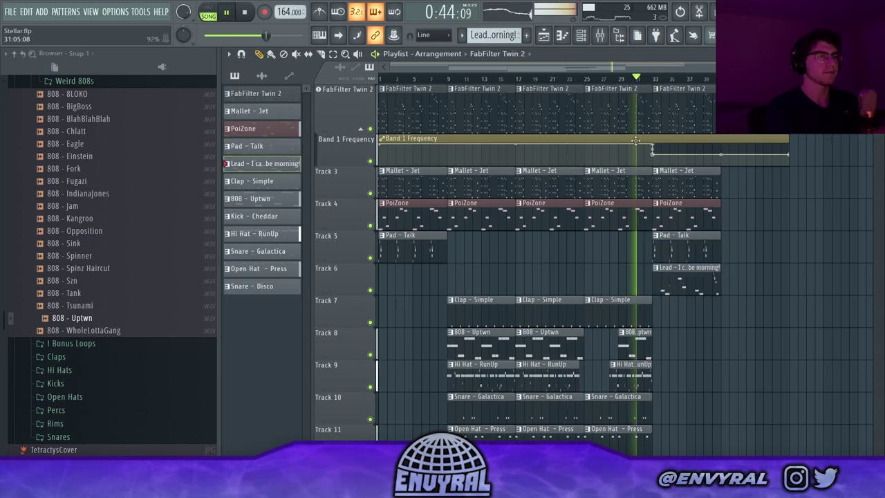
pyautogui.click(694, 235)
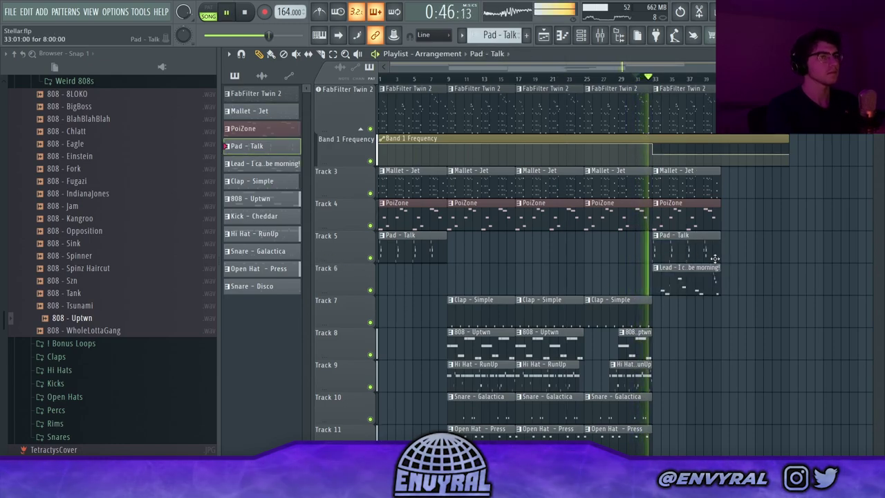
pyautogui.click(737, 238)
pyautogui.moveTo(733, 215)
pyautogui.mouseDown()
pyautogui.moveTo(719, 212)
pyautogui.moveTo(744, 209)
pyautogui.mouseUp()
pyautogui.click(709, 187)
pyautogui.click(708, 186)
pyautogui.click(724, 185)
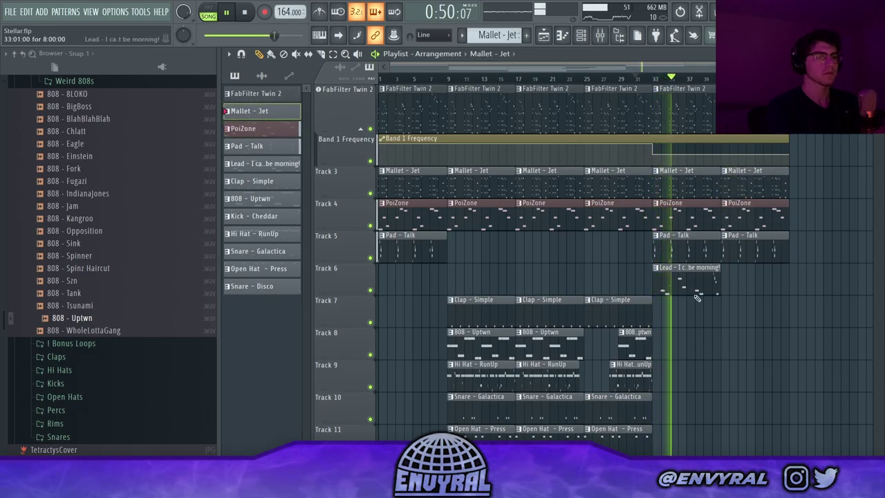
# Add the drum clips at bar 33 on Tracks 7 to 12, and cut gaps into the Hi Hat - RunUp clip there.
pyautogui.scroll(-2, 677, 276)
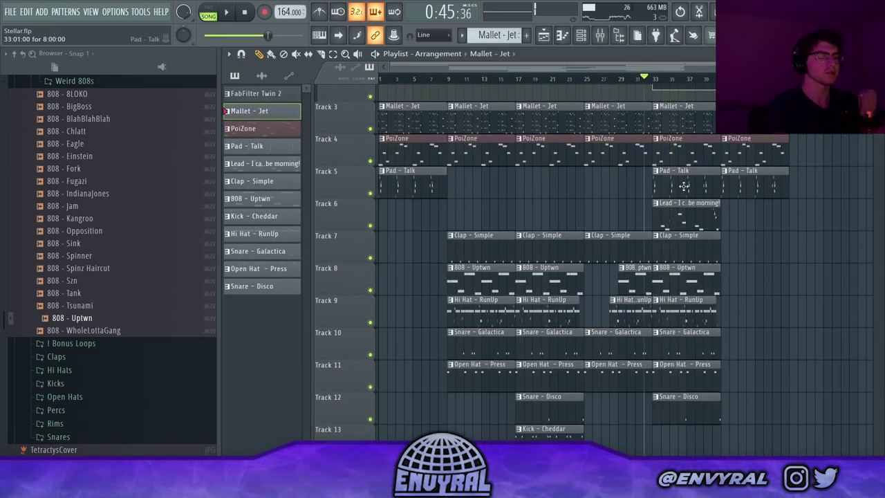
pyautogui.scroll(3, 767, 334)
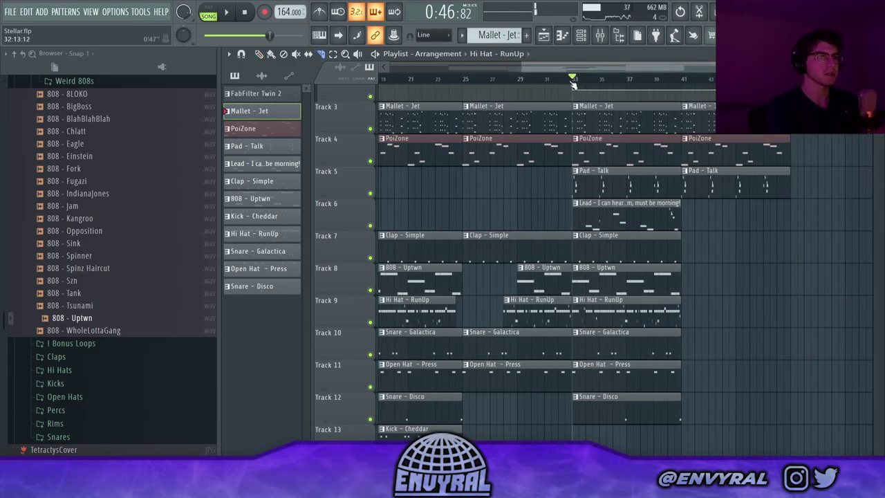
pyautogui.scroll(3, 573, 84)
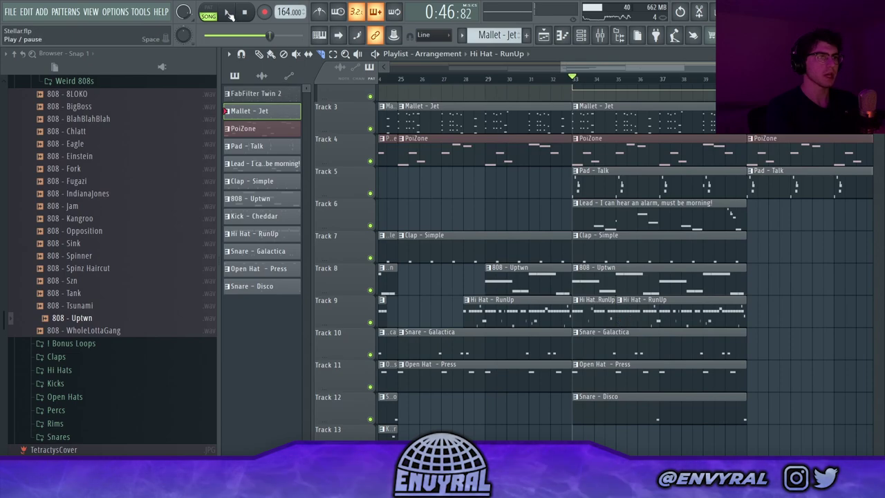
pyautogui.press('space')
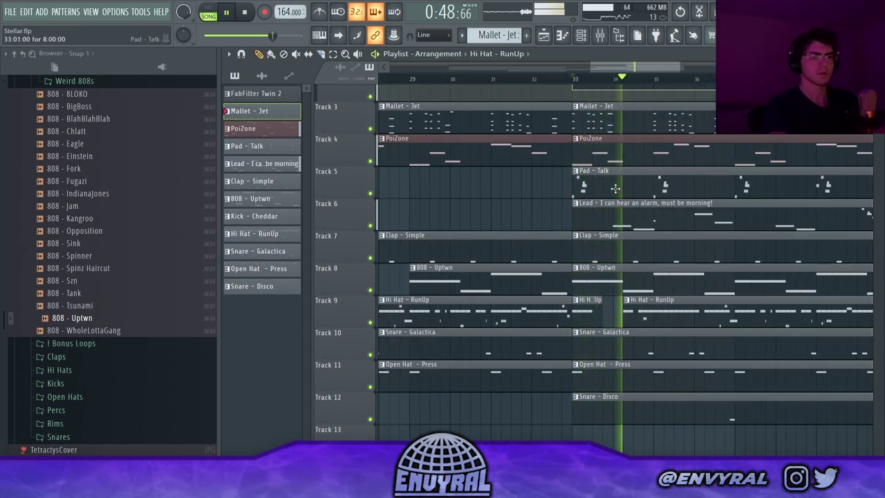
pyautogui.scroll(-2, 631, 81)
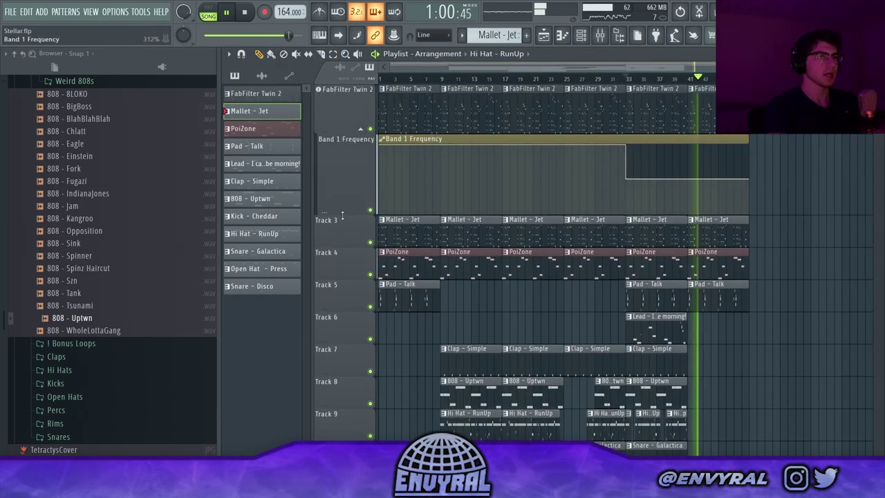
# Add a Band 1 Frequency automation point at bar 41, and shape a curved rise from it to 100% at bar 49.
pyautogui.moveTo(342, 215); pyautogui.dragTo(342, 217)
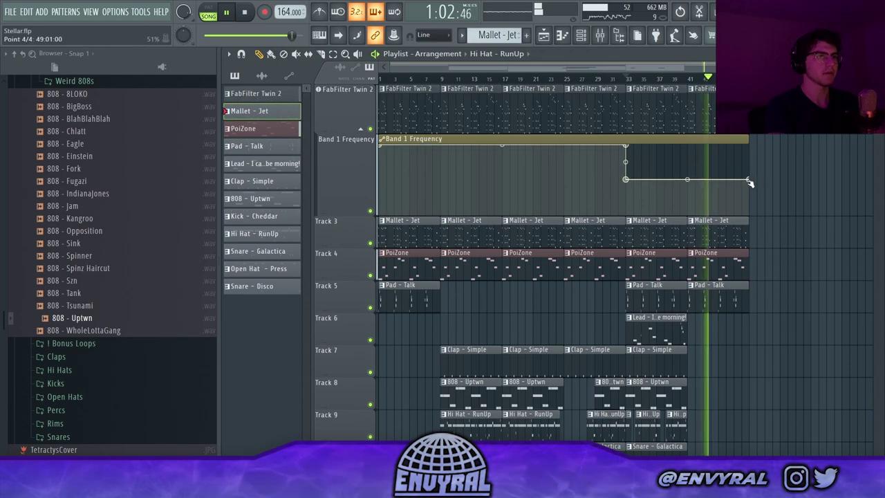
pyautogui.click(687, 175)
pyautogui.moveTo(749, 180); pyautogui.dragTo(753, 141)
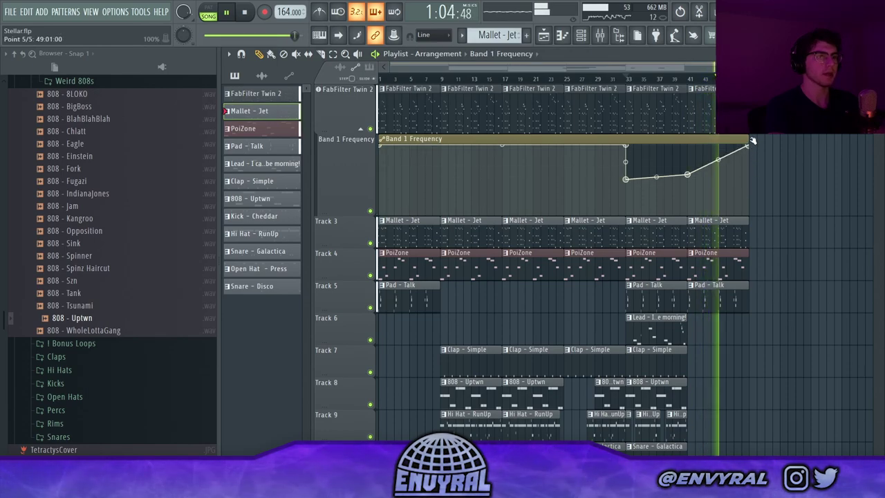
pyautogui.moveTo(687, 174); pyautogui.dragTo(719, 176)
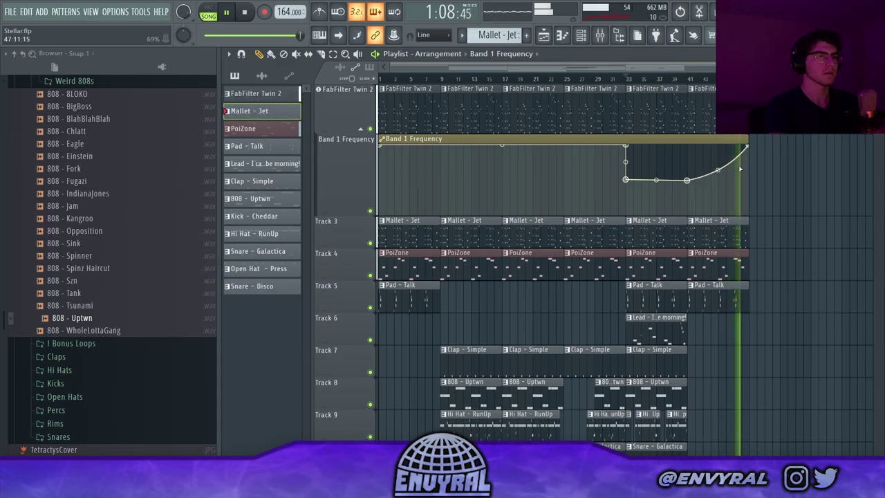
# Collapse the Band 1 Frequency automation track, and duplicate all clips from bar 9 onward so the copies start at bar 49.
pyautogui.click(442, 80)
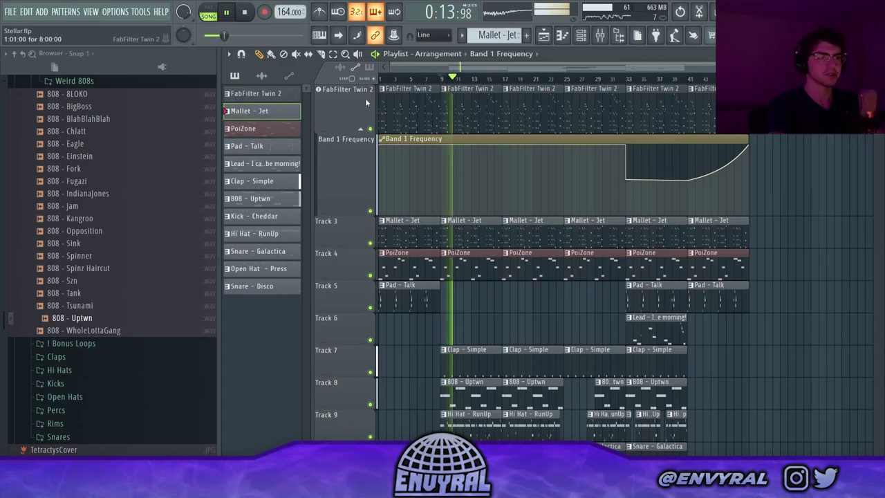
pyautogui.click(359, 129)
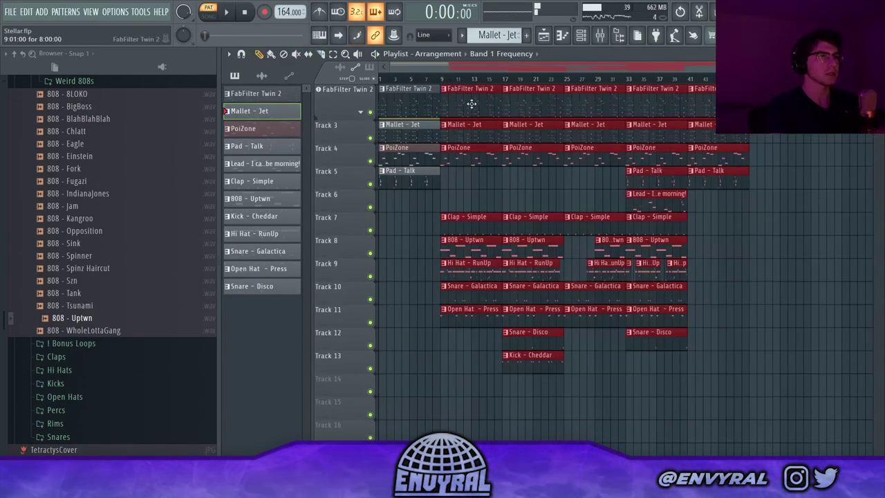
pyautogui.hotkey('ctrl', 'b')
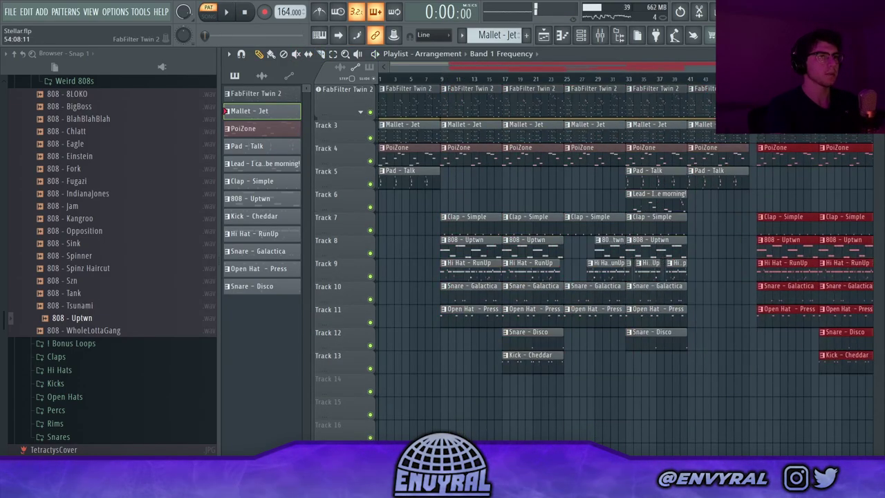
pyautogui.moveTo(784, 108); pyautogui.dragTo(777, 106)
pyautogui.moveTo(536, 69); pyautogui.dragTo(709, 70)
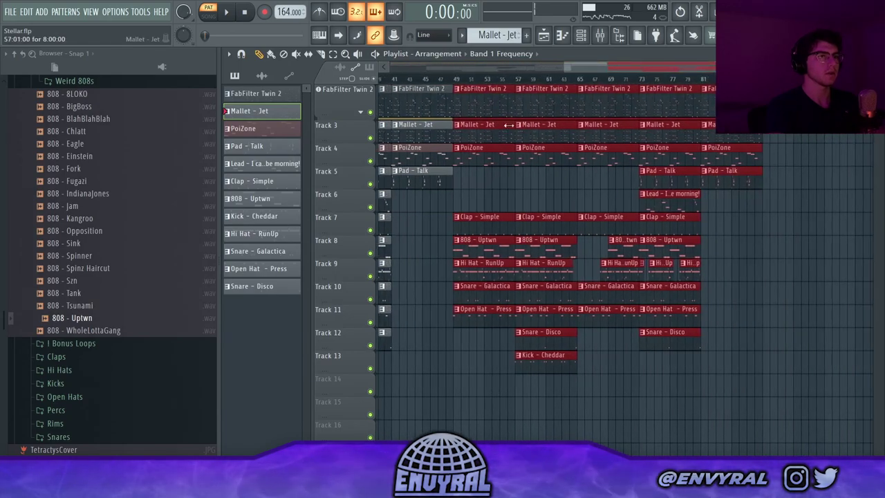
# Duplicate the selected section once more so the new copies start at bar 89, and clear the clip selection.
pyautogui.hotkey('ctrl', 'b')
pyautogui.moveTo(586, 68); pyautogui.dragTo(690, 69)
pyautogui.hotkey('ctrl', 'd')
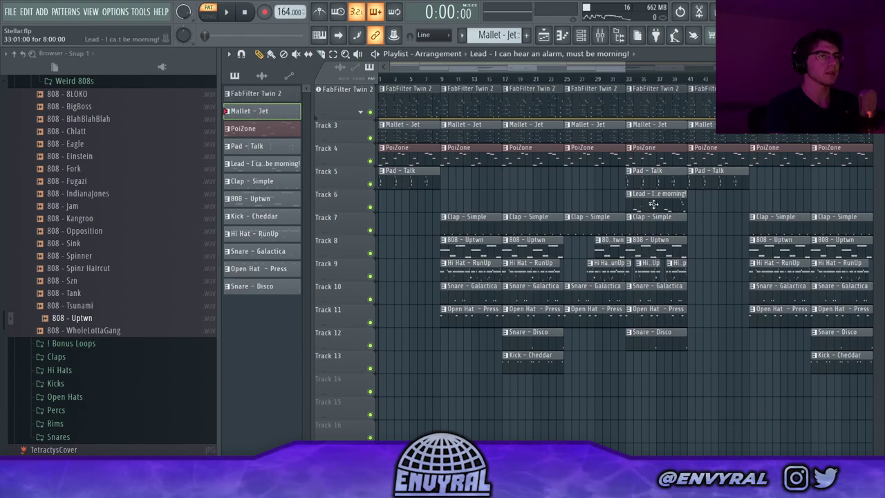
# Copy the lead clip on Track 6 to bar 17, play the song from there, and add another lead clip at bar 57.
pyautogui.moveTo(653, 204); pyautogui.dragTo(516, 217)
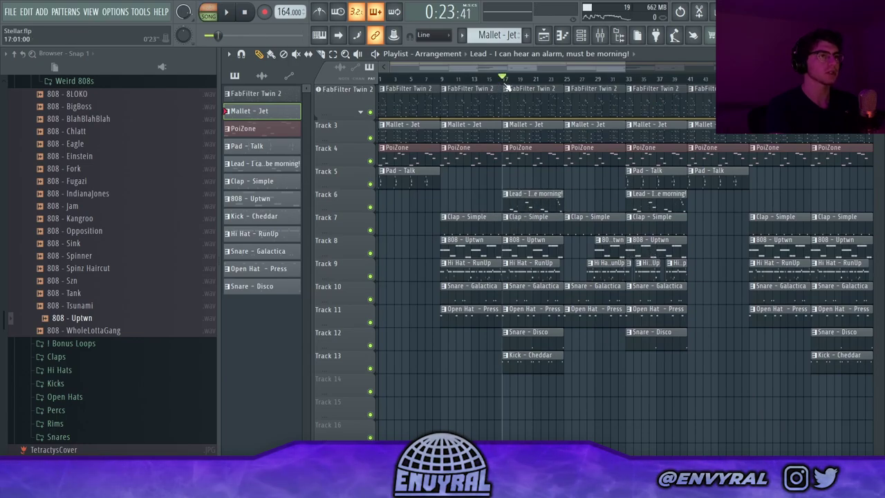
pyautogui.press('space')
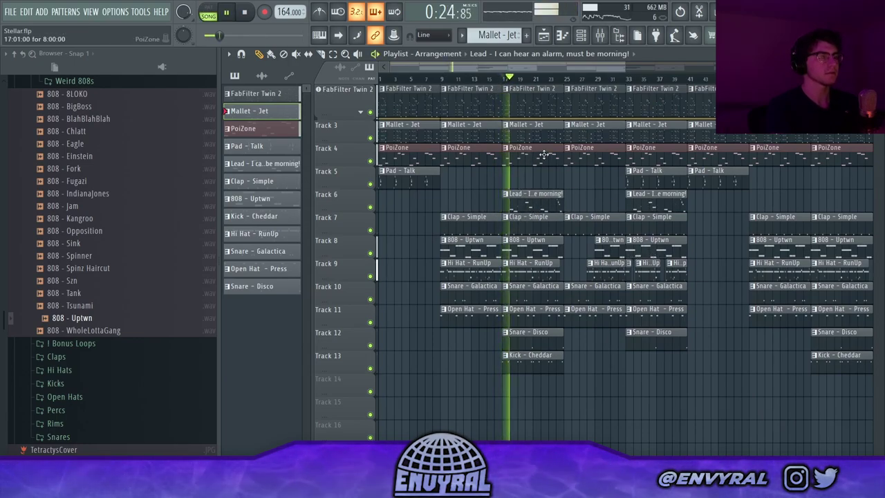
pyautogui.moveTo(627, 68); pyautogui.dragTo(701, 70)
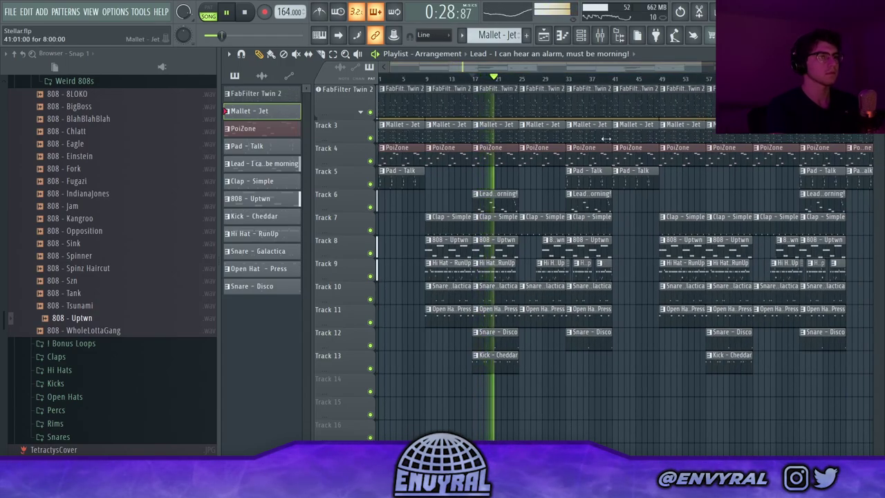
pyautogui.click(495, 199)
pyautogui.click(728, 204)
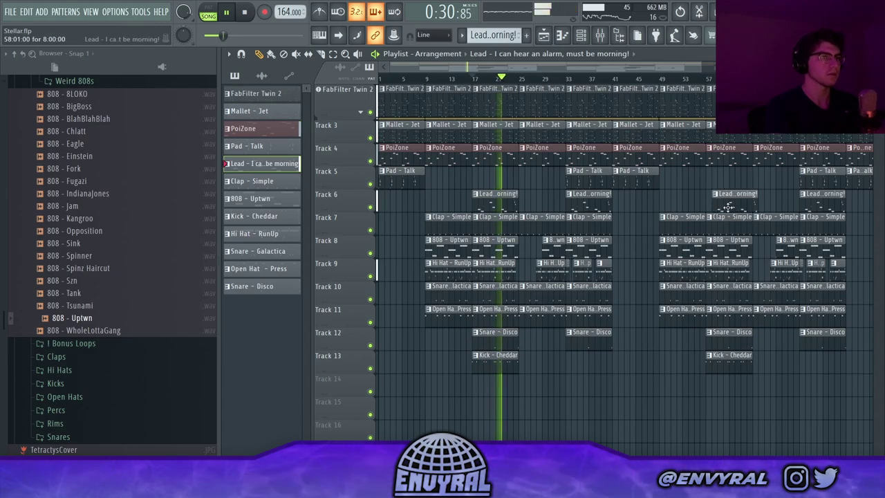
pyautogui.moveTo(729, 206); pyautogui.dragTo(723, 206)
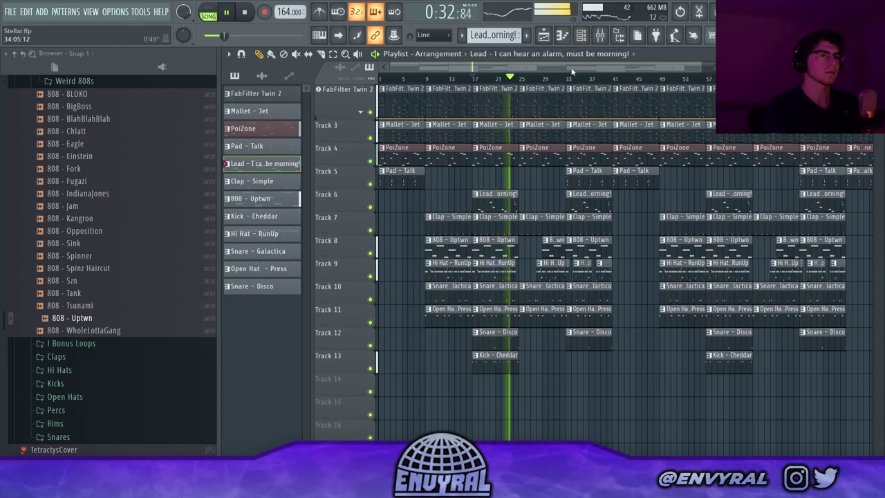
pyautogui.moveTo(572, 69); pyautogui.dragTo(712, 69)
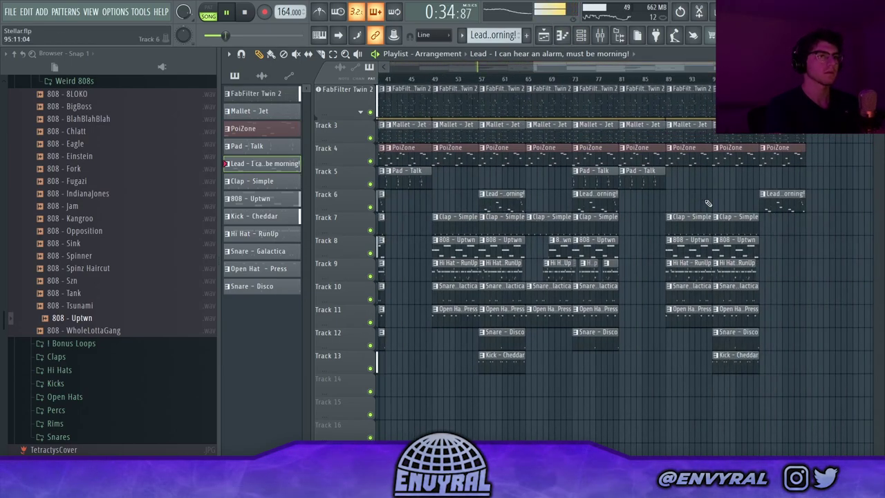